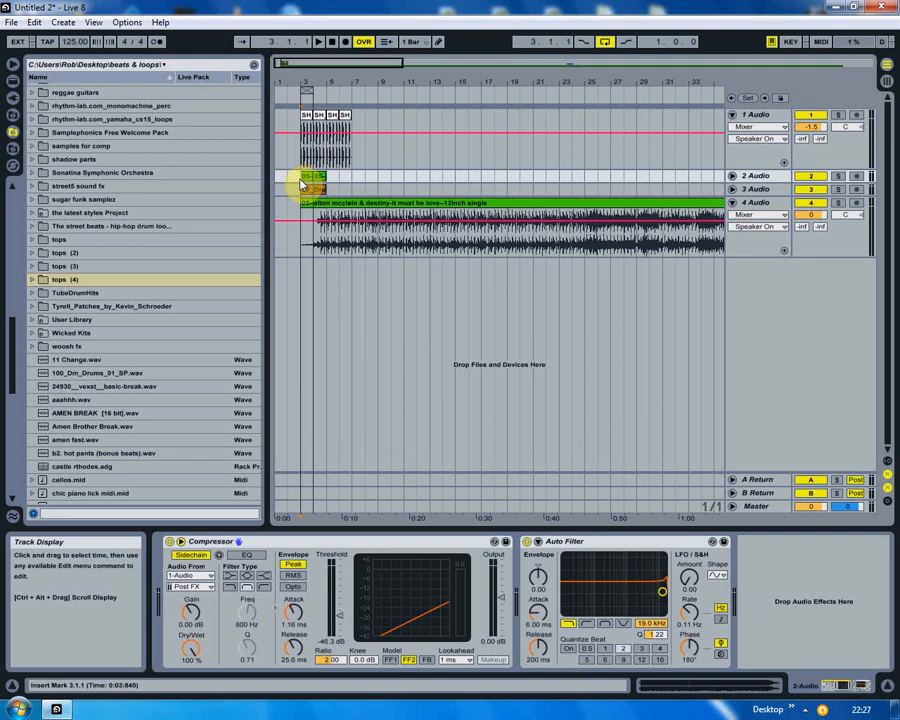
# Audition the full song on track 4 and place the insert marker at bar 41.
pyautogui.click(377, 276)
pyautogui.press('space')
pyautogui.moveTo(402, 83); pyautogui.dragTo(315, 82)
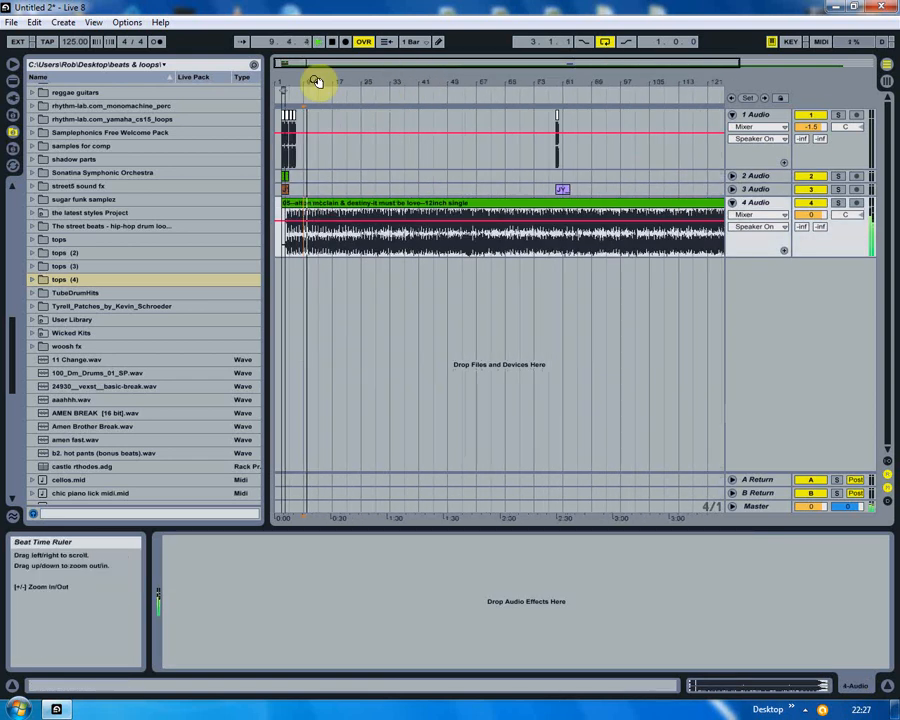
pyautogui.click(424, 240)
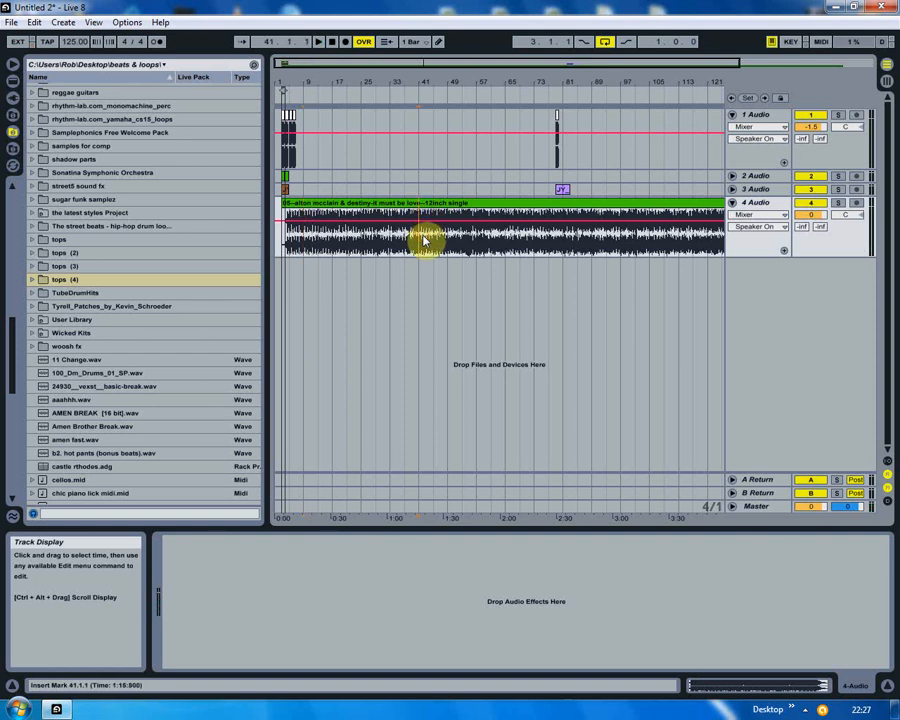
# Mute the full song on track 4.
pyautogui.click(325, 203)
pyautogui.moveTo(286, 82)
pyautogui.mouseDown()
pyautogui.moveTo(286, 92)
pyautogui.moveTo(286, 62)
pyautogui.mouseUp()
pyautogui.click(834, 203)
pyautogui.click(820, 204)
pyautogui.click(835, 204)
# Audition the bass drum clips on track 1 and the drum loop on track 3, soloing each track in turn.
pyautogui.moveTo(289, 78)
pyautogui.mouseDown()
pyautogui.moveTo(289, 100)
pyautogui.moveTo(292, 80)
pyautogui.mouseUp()
pyautogui.click(352, 118)
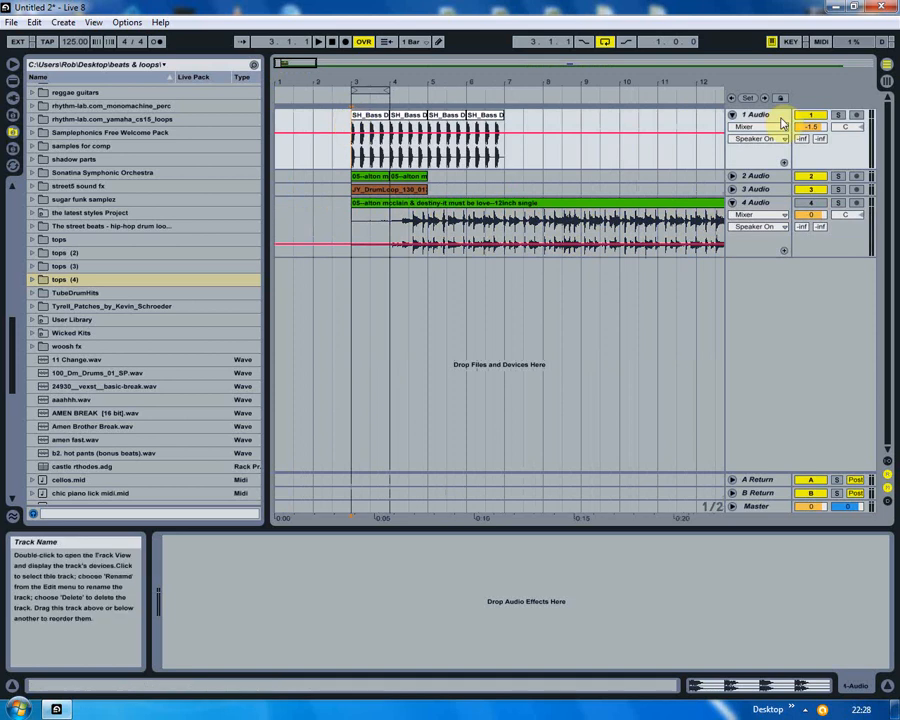
pyautogui.click(838, 116)
pyautogui.press('space')
pyautogui.click(376, 117)
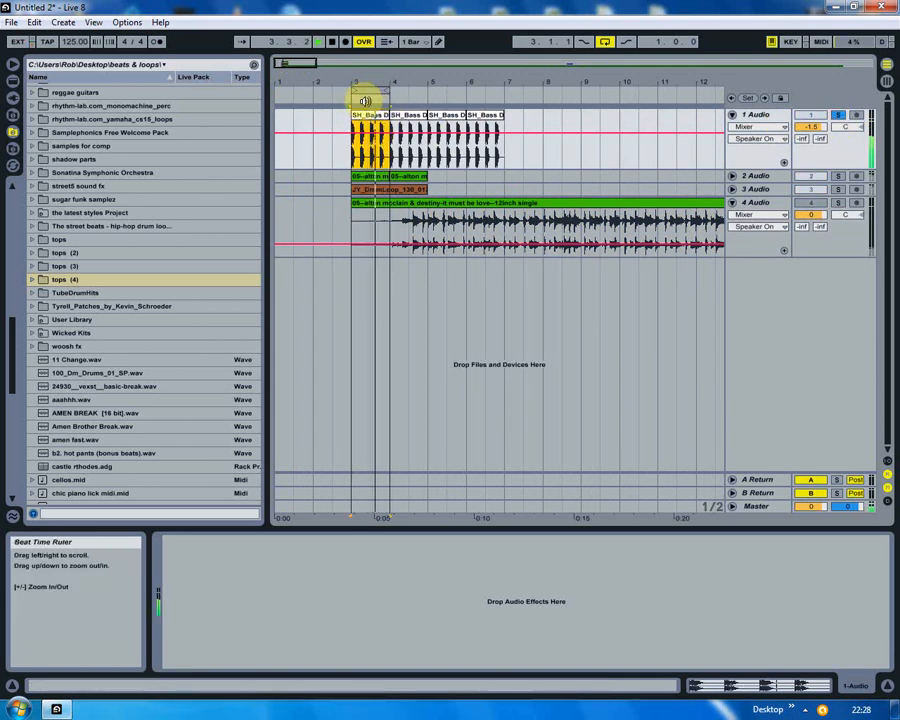
pyautogui.click(841, 190)
pyautogui.click(838, 189)
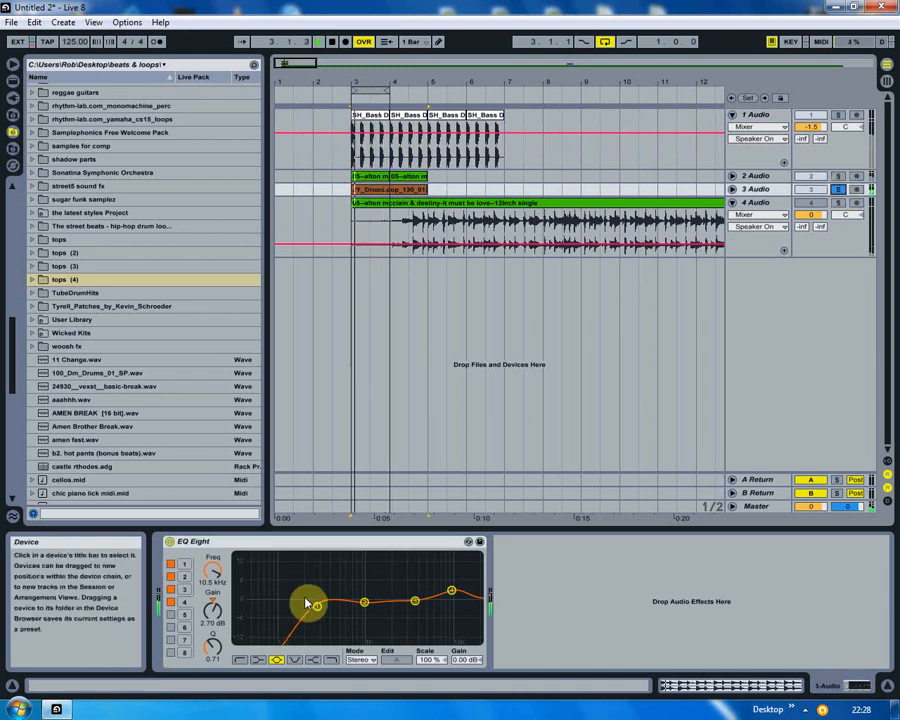
# Adjust EQ Eight on the drum loop track, raising the low-cut frequency and setting band 3 to 5.07 kHz and -1.72 dB.
pyautogui.click(11, 84)
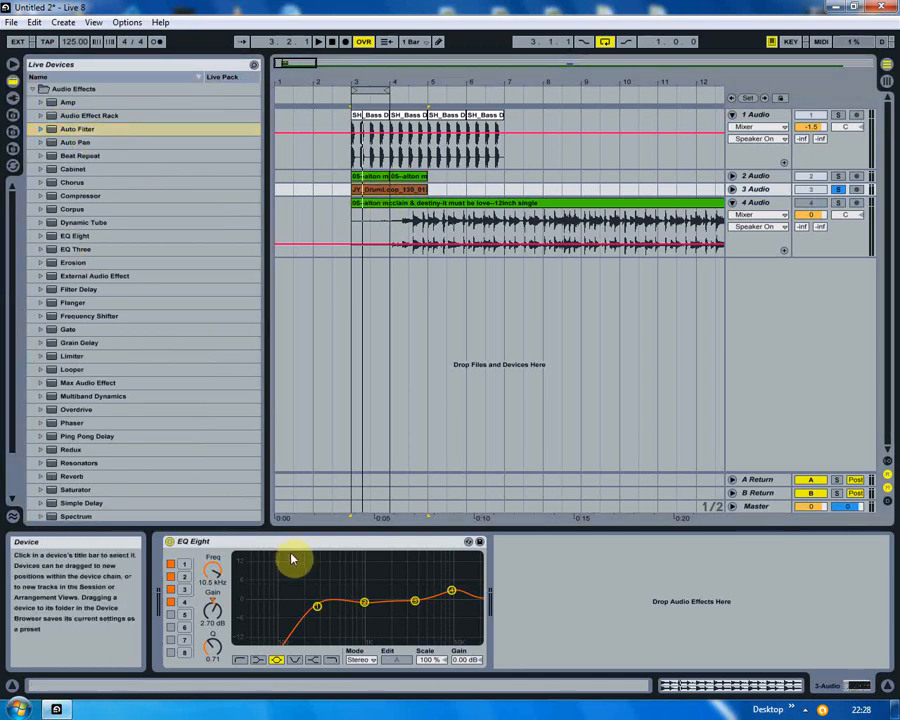
pyautogui.click(316, 606)
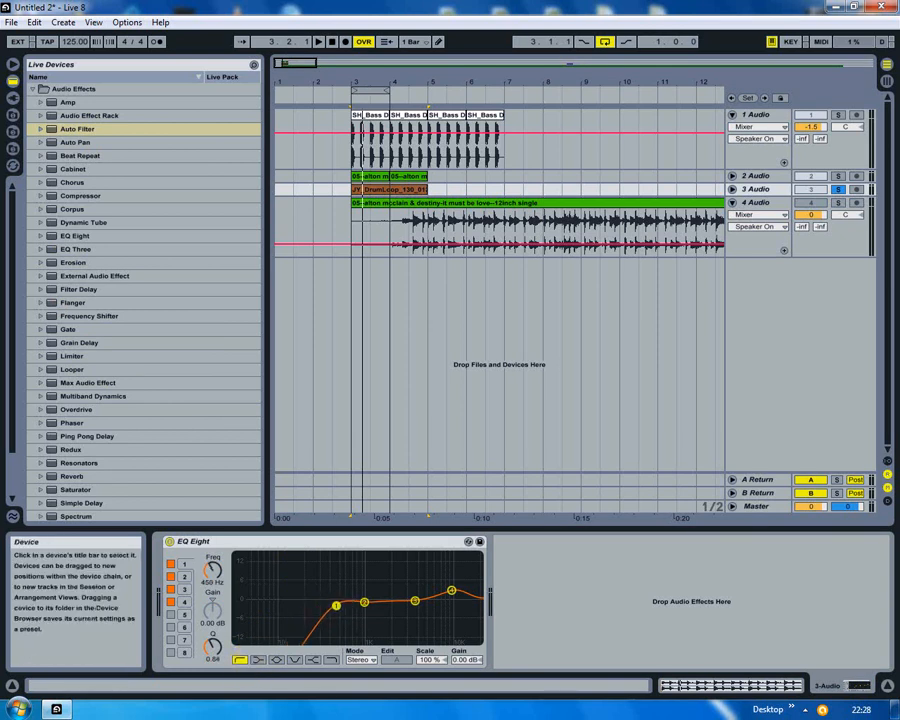
pyautogui.moveTo(338, 611); pyautogui.dragTo(331, 606)
pyautogui.press('space')
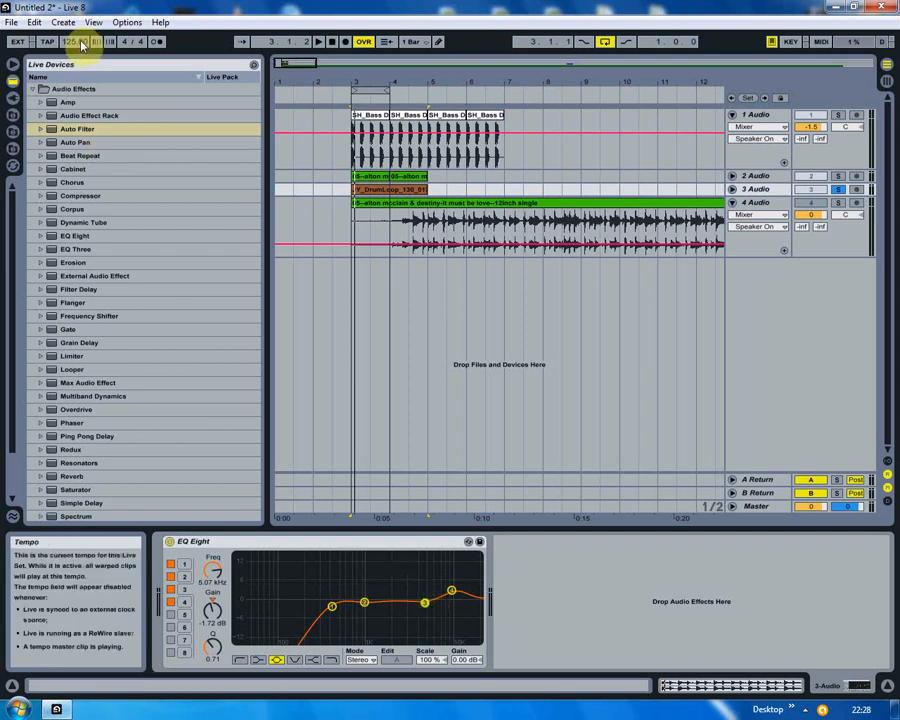
# Play the bass drum and drum loop soloed together from bar 3 while reshaping the drum loop's EQ Eight curve.
pyautogui.click(348, 192)
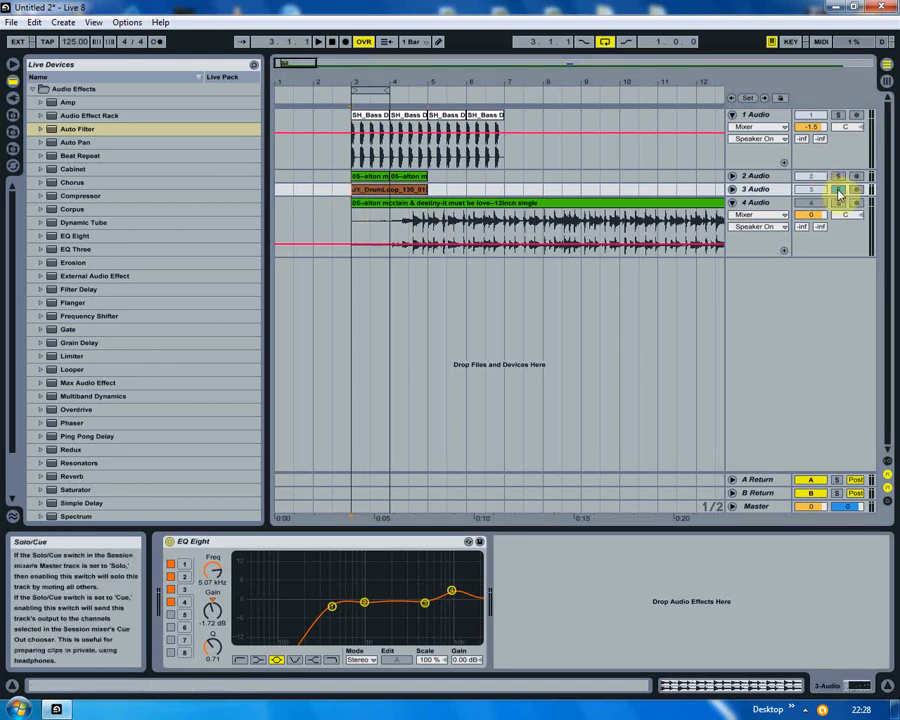
pyautogui.click(838, 190)
pyautogui.click(838, 117)
pyautogui.press('space')
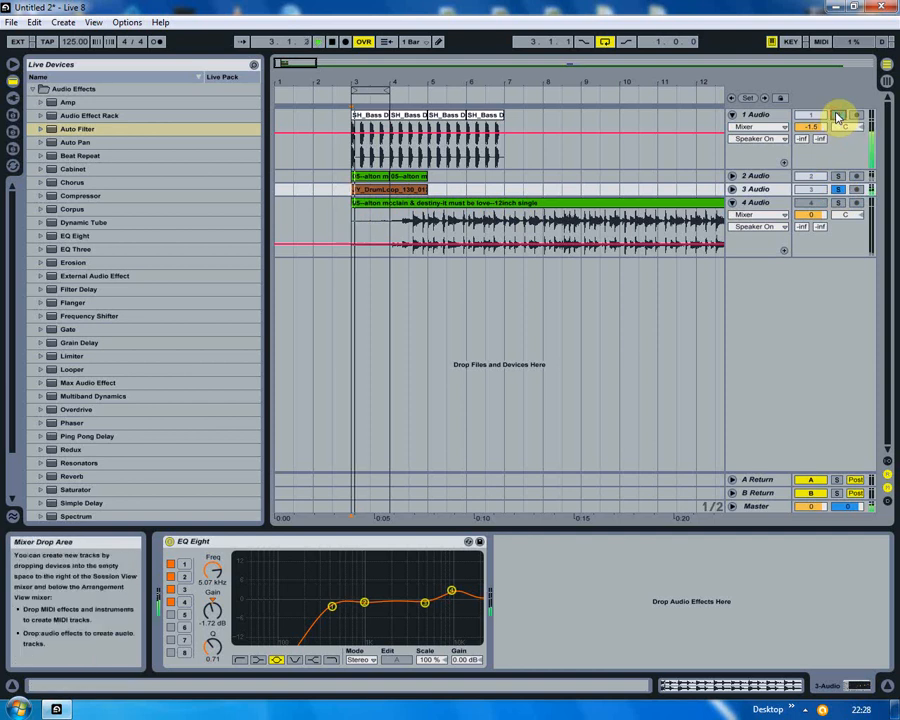
pyautogui.moveTo(366, 602); pyautogui.dragTo(460, 592)
pyautogui.moveTo(332, 606); pyautogui.dragTo(358, 606)
pyautogui.press('space')
# Turn off solo on the drum loop track and place the insert marker at bar 19 of the song.
pyautogui.moveTo(435, 80); pyautogui.dragTo(374, 76)
pyautogui.click(500, 245)
pyautogui.click(838, 190)
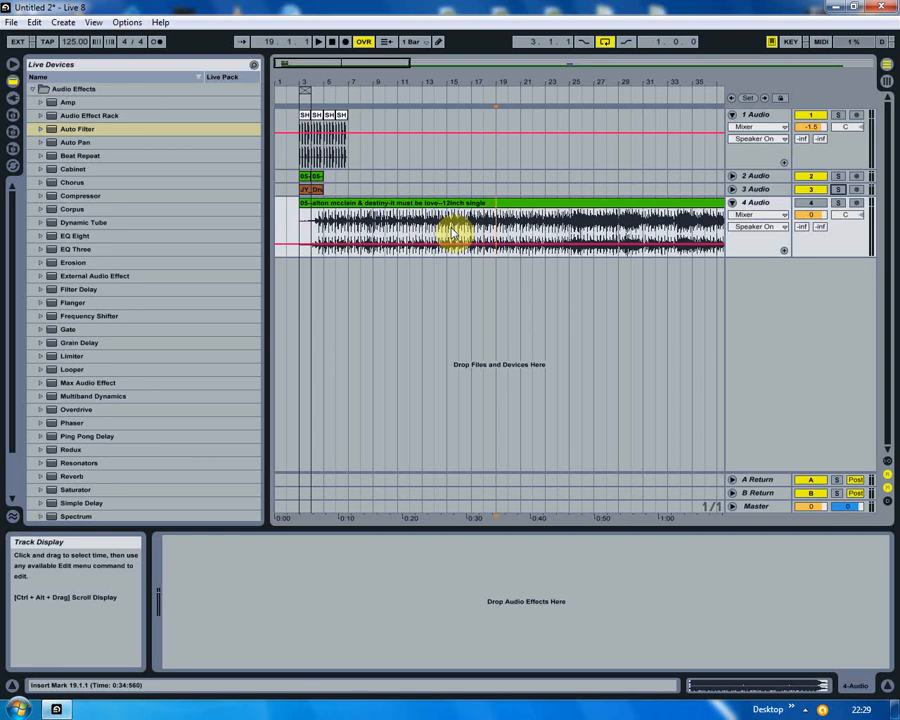
# Move the one-bar loop to bar 17, unmute track 4 and audition that part of the song.
pyautogui.click(530, 234)
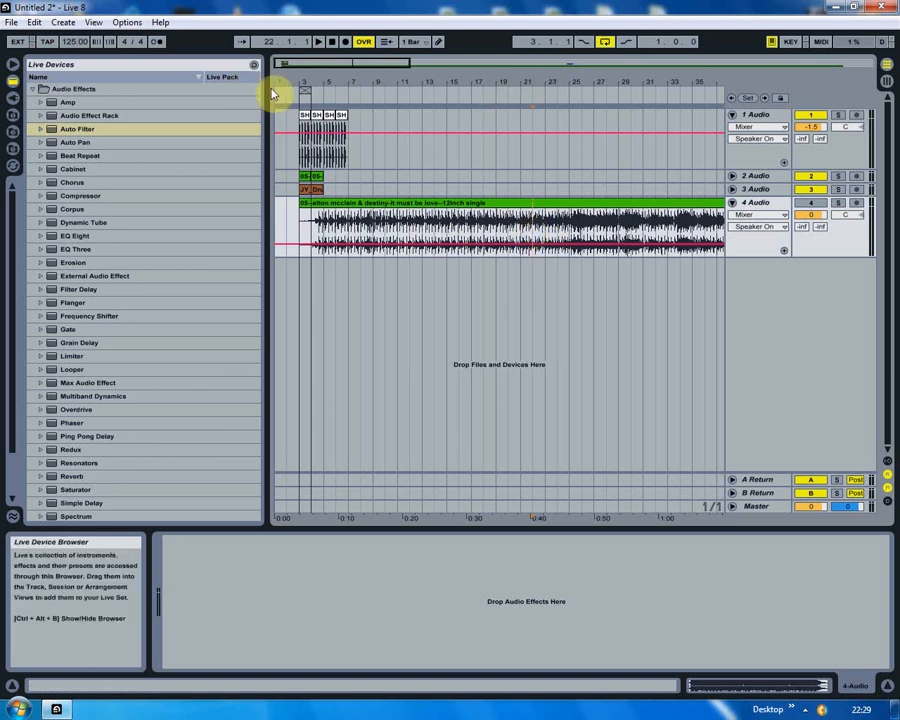
pyautogui.moveTo(305, 87); pyautogui.dragTo(472, 100)
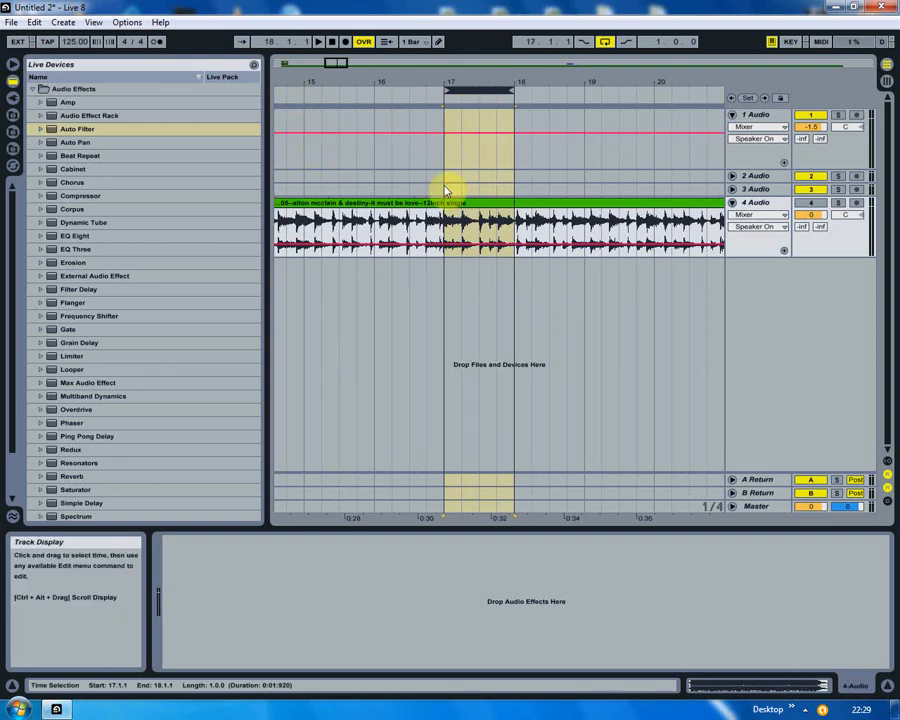
pyautogui.press('space')
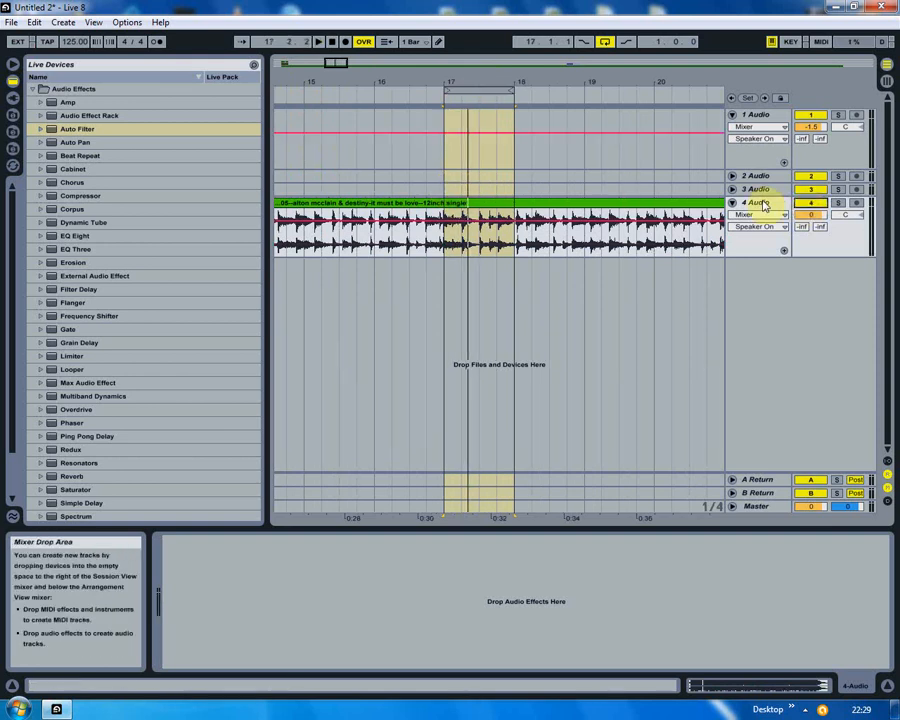
pyautogui.press('space')
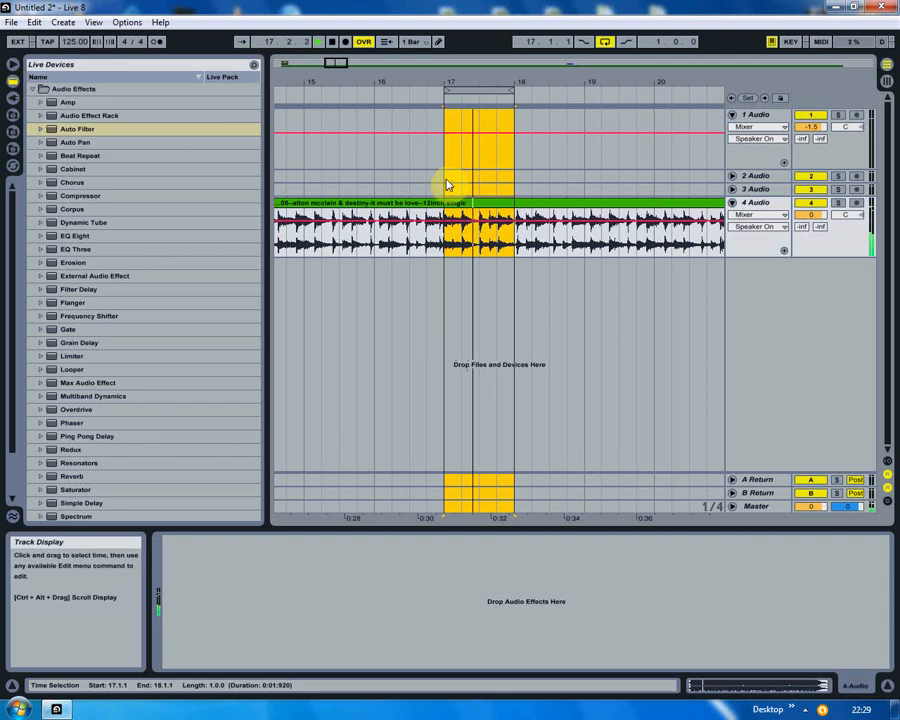
pyautogui.press('space')
pyautogui.click(447, 181)
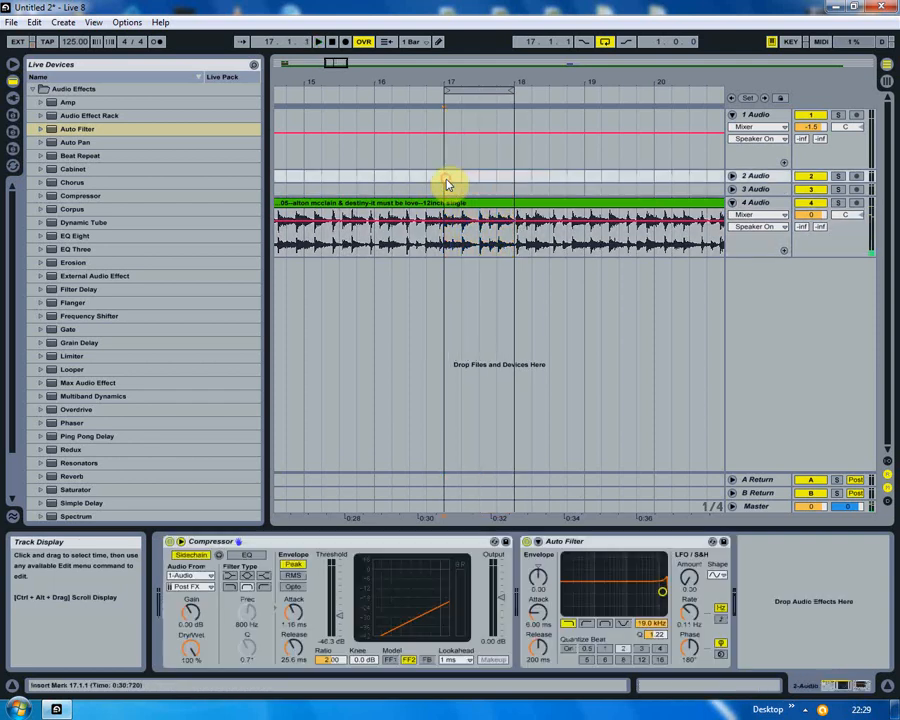
# Move the one-bar loop further along the song to bar 43.
pyautogui.moveTo(482, 78); pyautogui.dragTo(435, 76)
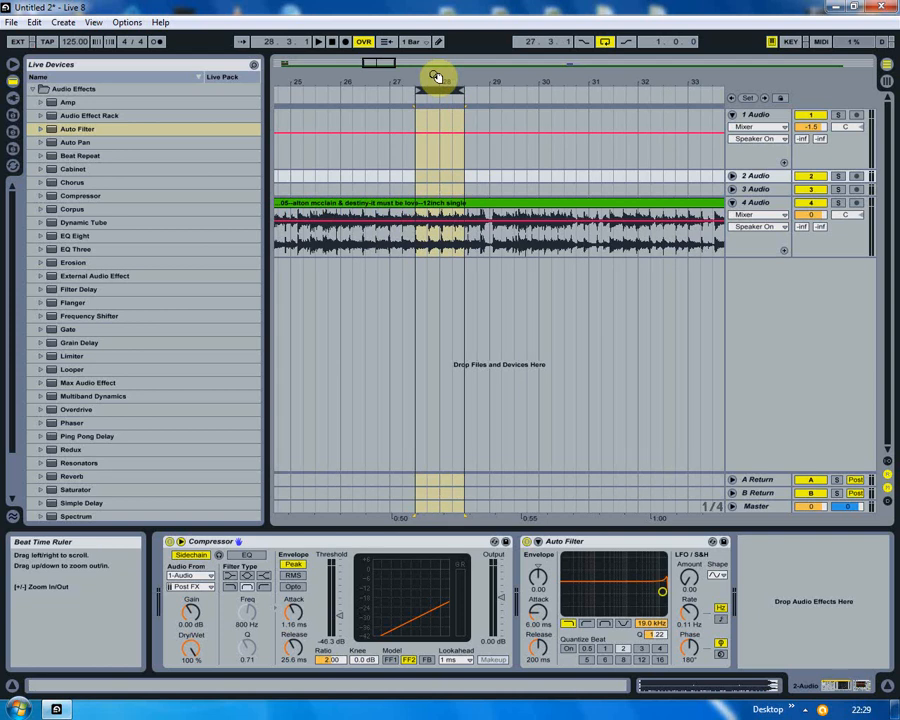
pyautogui.click(440, 99)
pyautogui.click(441, 98)
pyautogui.moveTo(441, 90); pyautogui.dragTo(366, 134)
pyautogui.moveTo(371, 89); pyautogui.dragTo(506, 96)
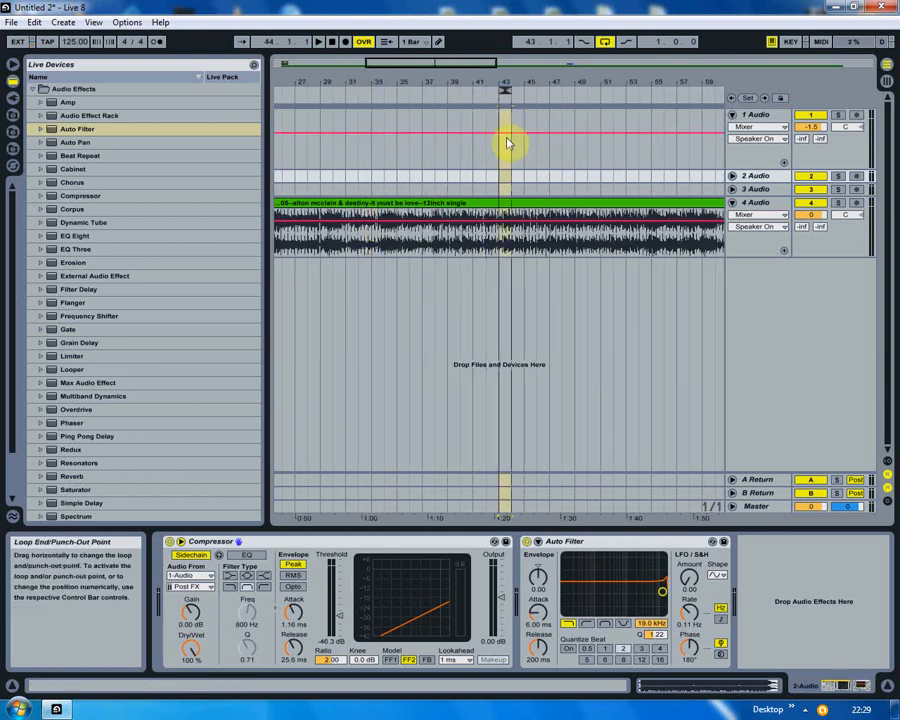
# Audition the song on track 4 from bar 45 and again from bar 52.
pyautogui.click(525, 241)
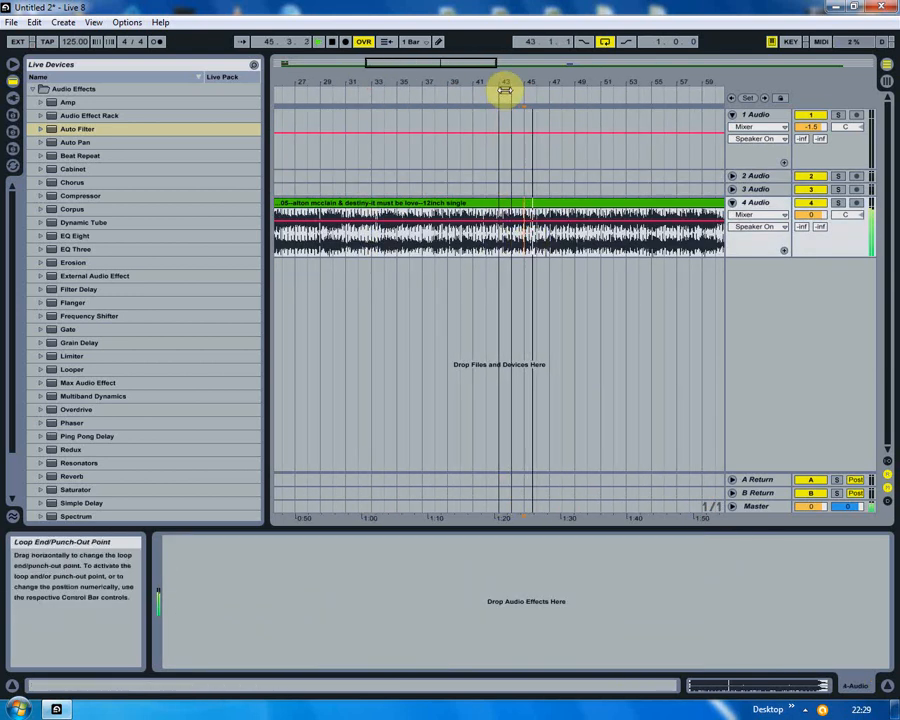
pyautogui.moveTo(502, 80); pyautogui.dragTo(434, 76)
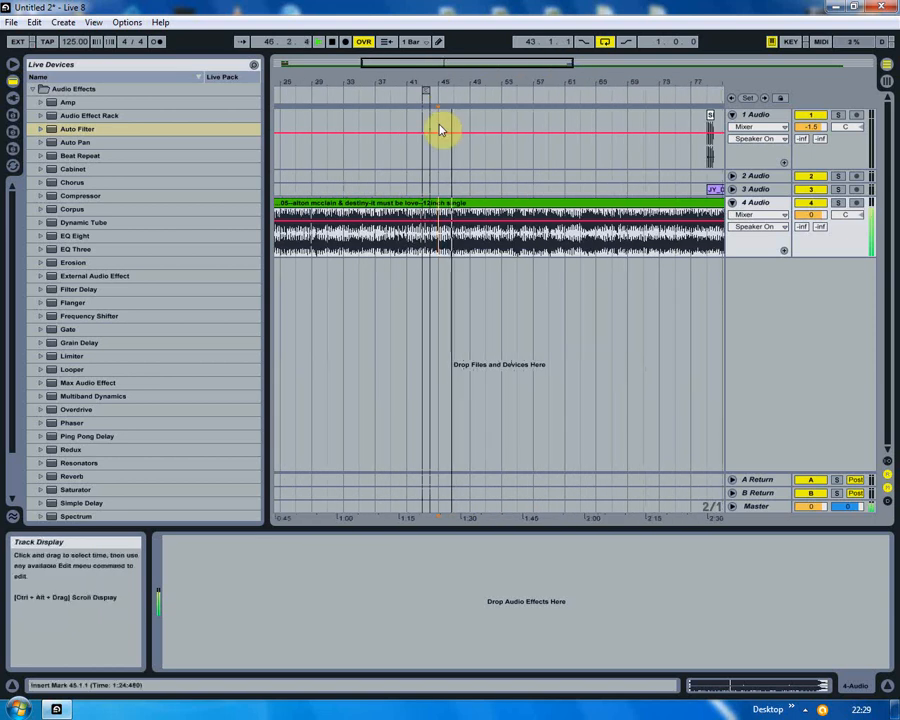
pyautogui.moveTo(502, 84)
pyautogui.mouseDown()
pyautogui.moveTo(502, 92)
pyautogui.moveTo(506, 84)
pyautogui.mouseUp()
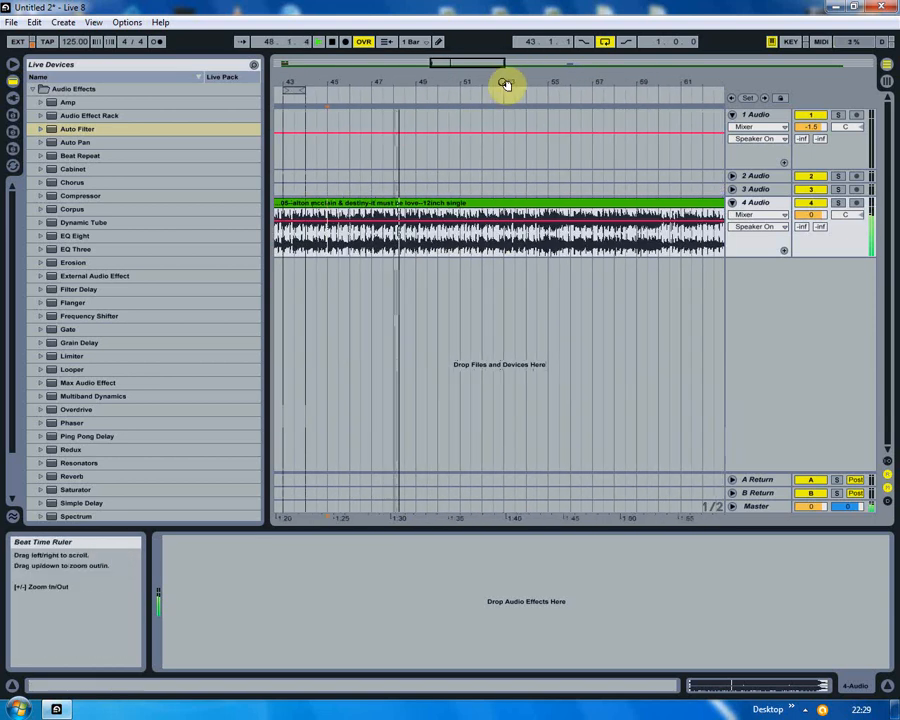
pyautogui.click(483, 245)
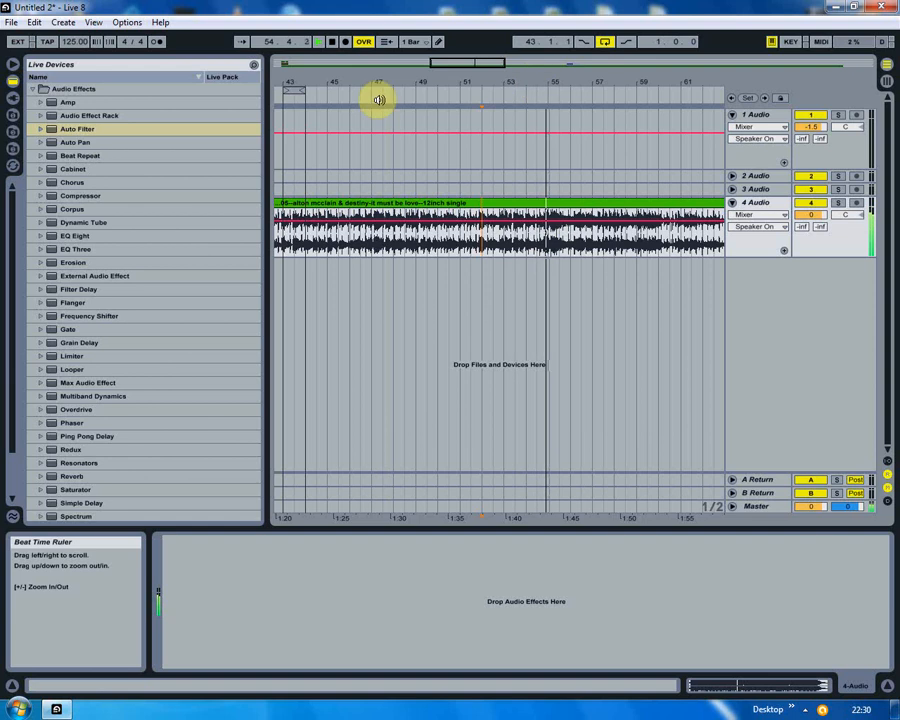
pyautogui.press('space')
# Move the one-bar loop to 55.3.1 and play the song into it from bar 55.
pyautogui.moveTo(298, 91); pyautogui.dragTo(562, 104)
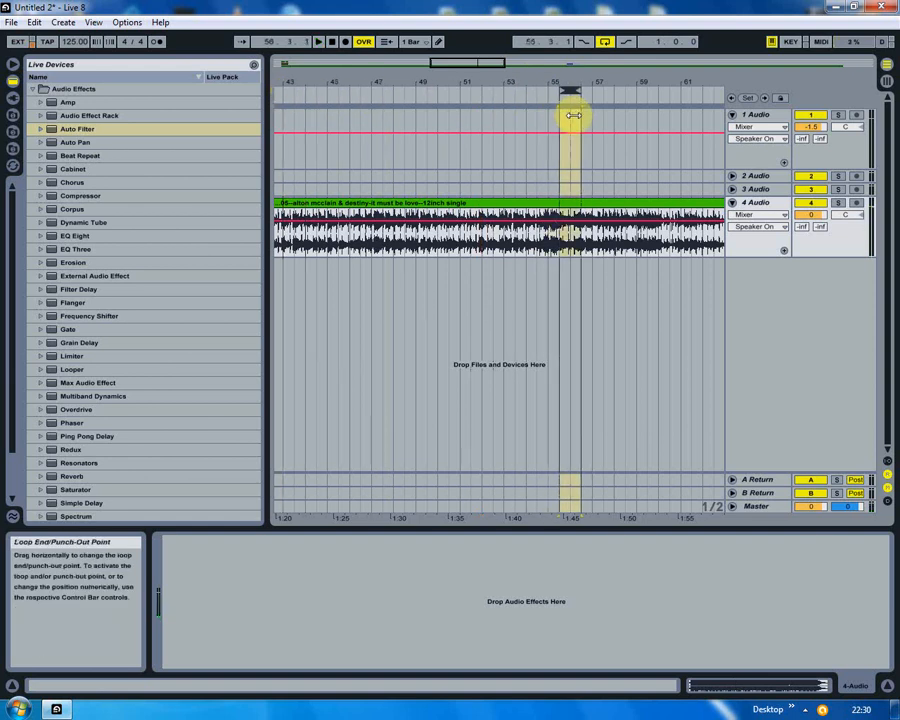
pyautogui.click(549, 127)
pyautogui.press('space')
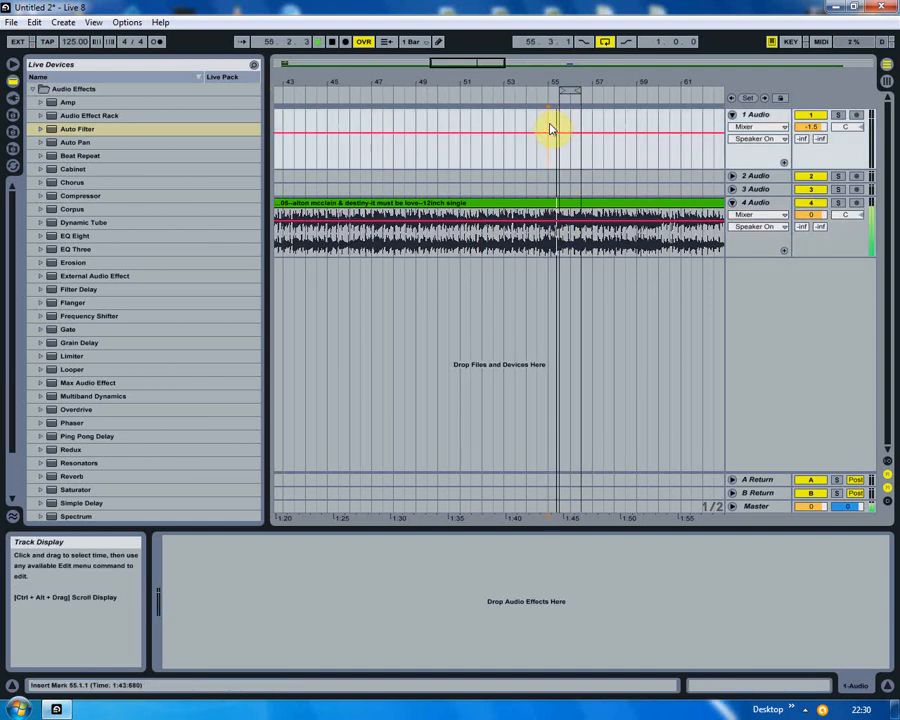
# Shift the loop start to 55.3.3, playing the passage with looping switched off before switching it back on.
pyautogui.click(603, 45)
pyautogui.moveTo(578, 80); pyautogui.dragTo(391, 91)
pyautogui.press('space')
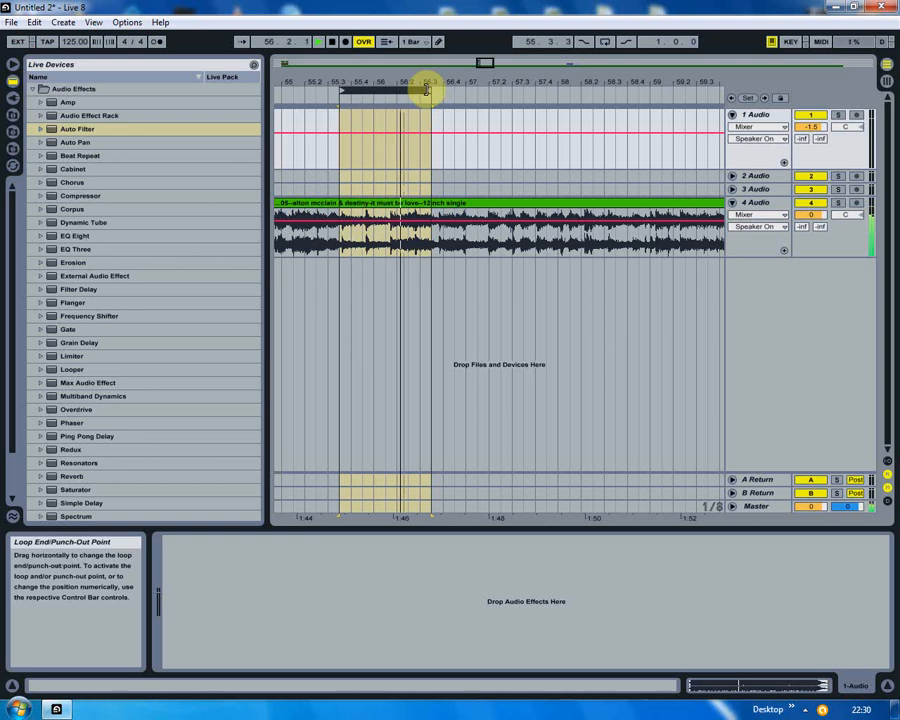
pyautogui.click(604, 42)
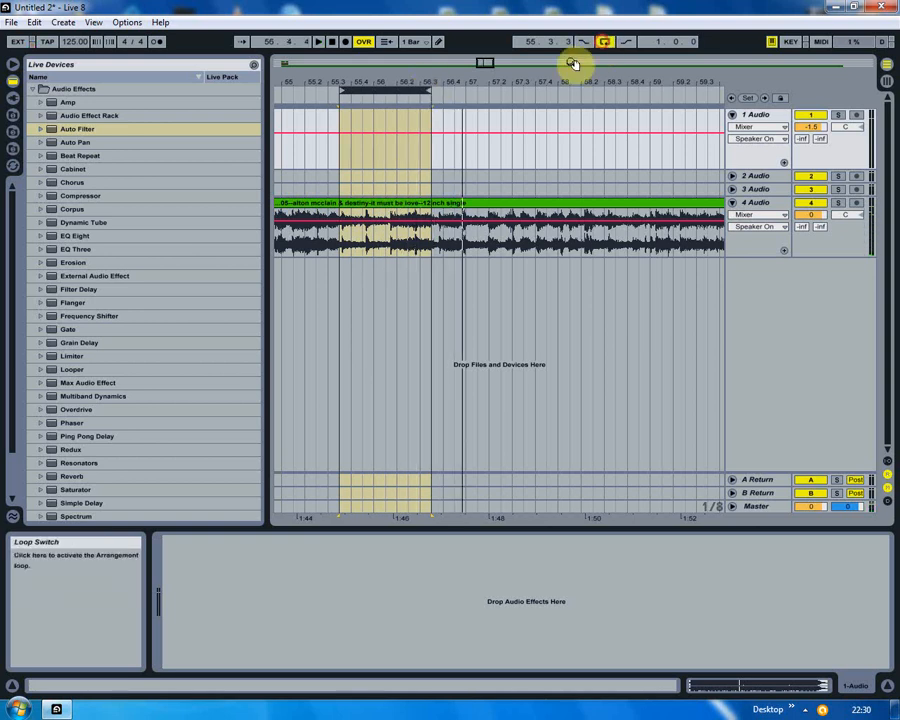
# Audition the loop from 55.3.3 and extend its length to 1.0.1.
pyautogui.click(338, 272)
pyautogui.press('space')
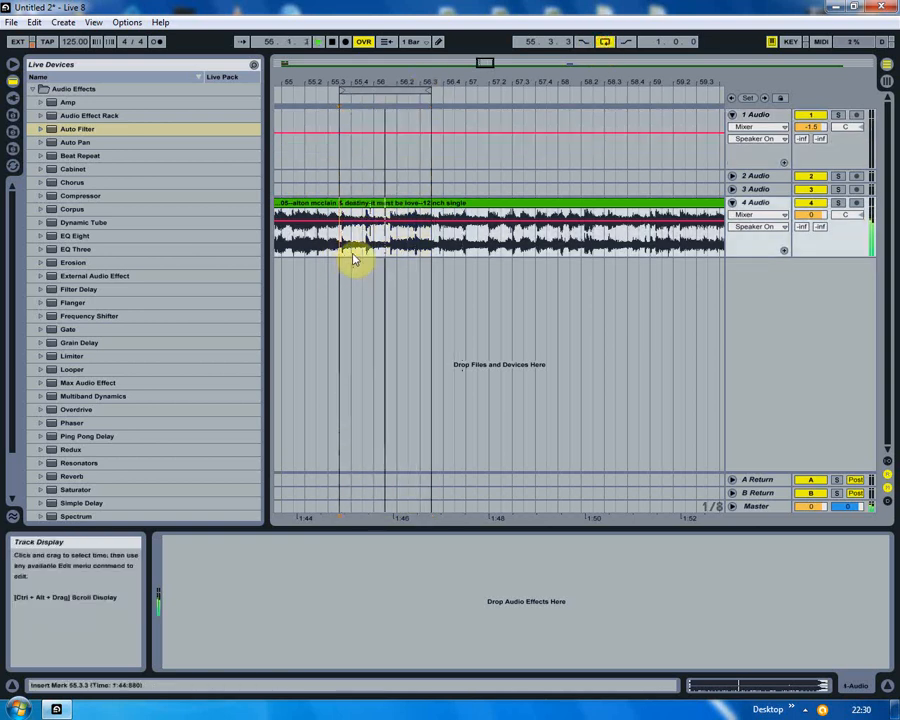
pyautogui.moveTo(353, 84); pyautogui.dragTo(526, 156)
pyautogui.press('space')
pyautogui.press('space')
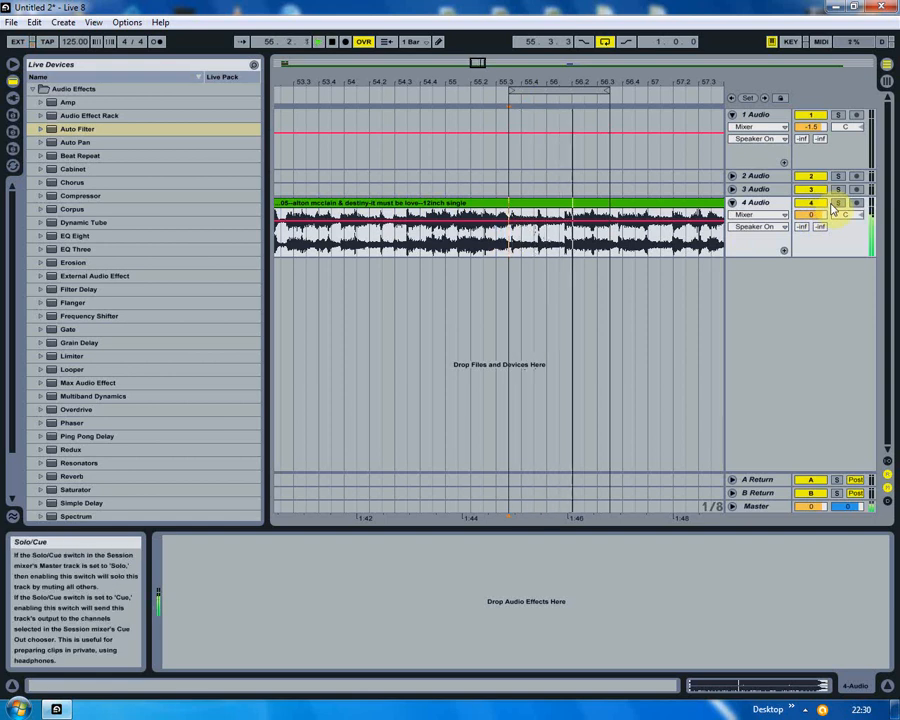
pyautogui.moveTo(617, 78)
pyautogui.mouseDown()
pyautogui.moveTo(617, 108)
pyautogui.moveTo(612, 89)
pyautogui.mouseUp()
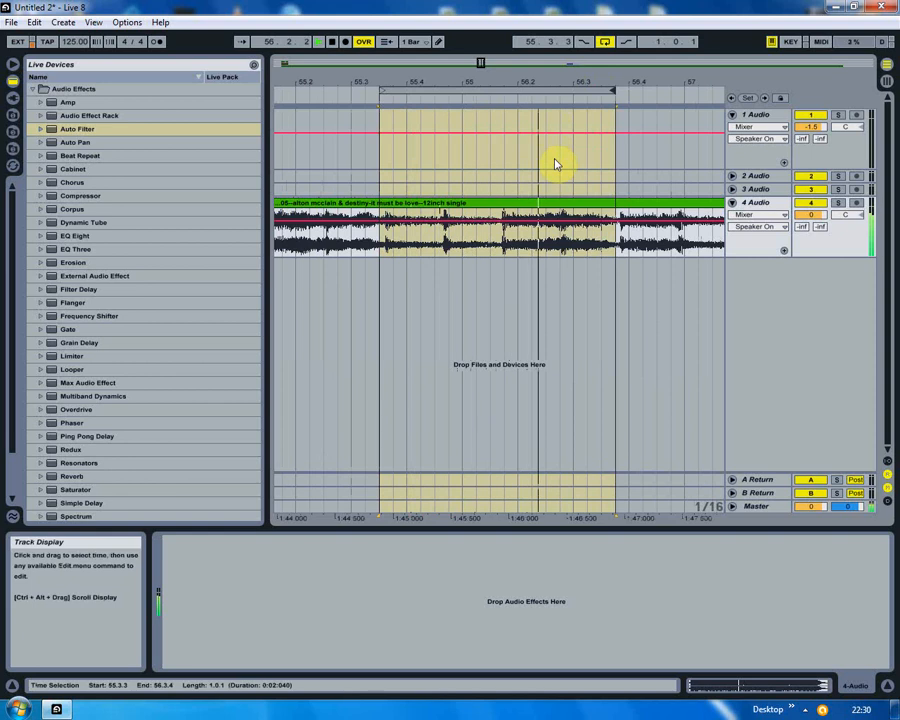
pyautogui.moveTo(456, 80); pyautogui.dragTo(456, 76)
# Select the song audio on track 4 across the loop region, from 55.3.3 to 56.3.4.
pyautogui.click(435, 246)
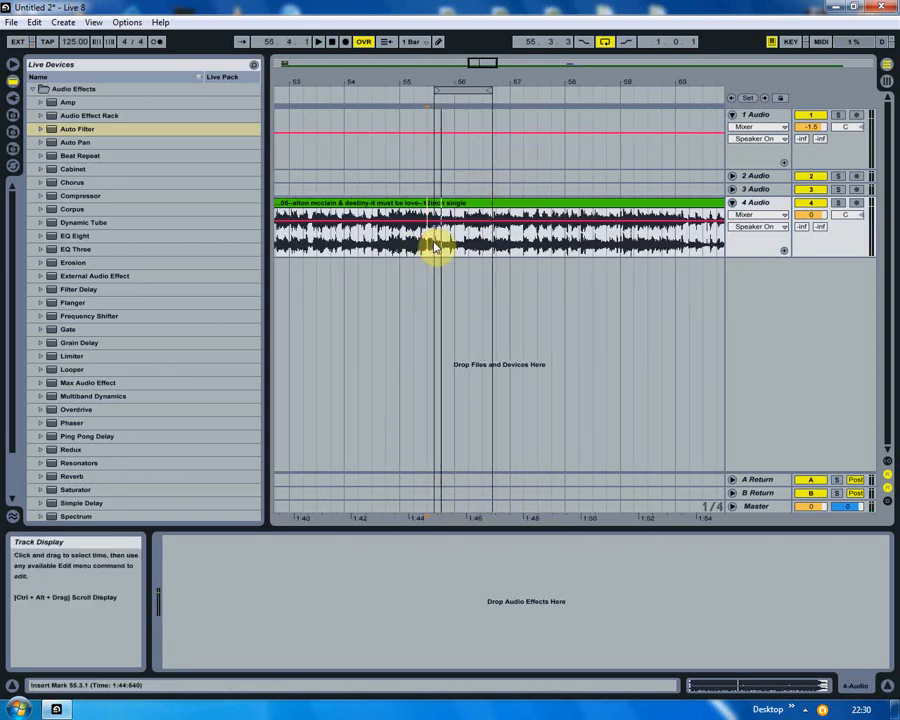
pyautogui.moveTo(440, 245); pyautogui.dragTo(476, 205)
pyautogui.moveTo(440, 222); pyautogui.dragTo(494, 208)
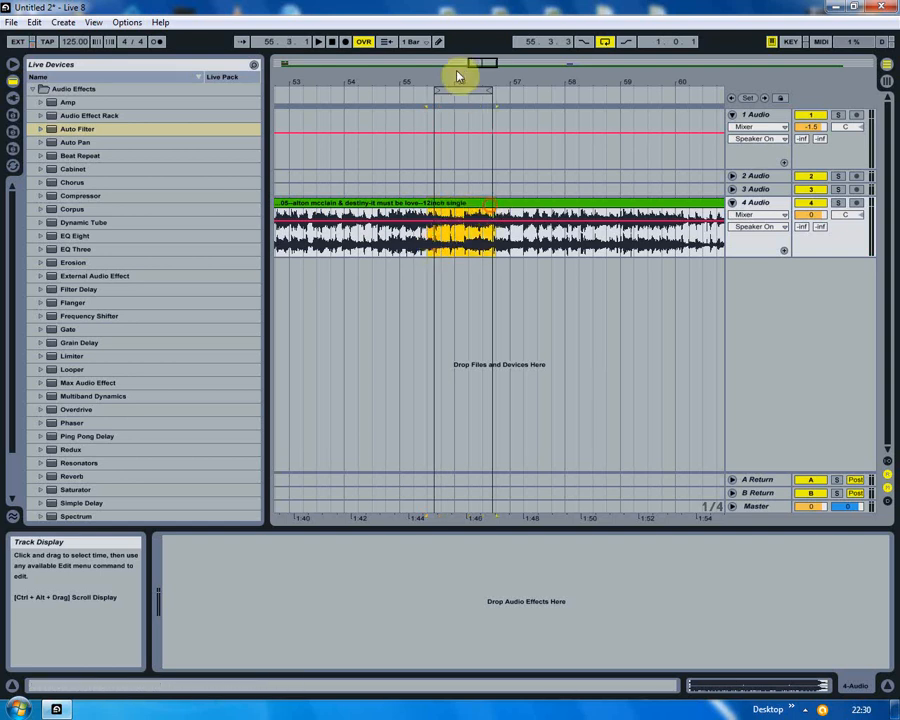
pyautogui.doubleClick(459, 81)
pyautogui.click(341, 236)
pyautogui.moveTo(330, 240); pyautogui.dragTo(680, 232)
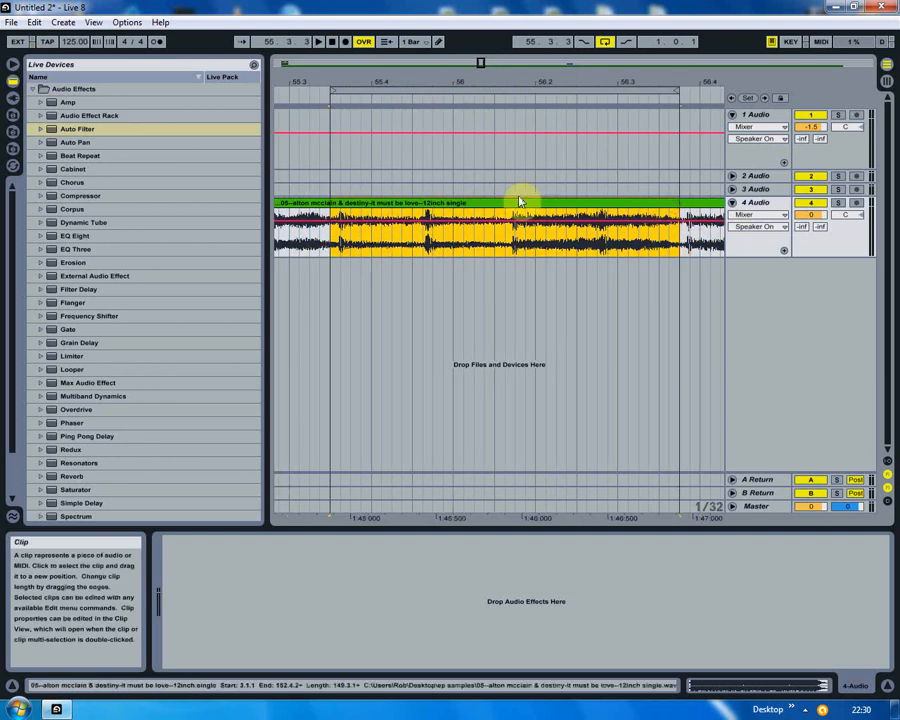
# Separate the selected section into its own orange clip and cut it from the song on track 4.
pyautogui.moveTo(464, 207)
pyautogui.mouseDown()
pyautogui.moveTo(474, 207)
pyautogui.moveTo(464, 203)
pyautogui.mouseUp()
pyautogui.rightClick(464, 204)
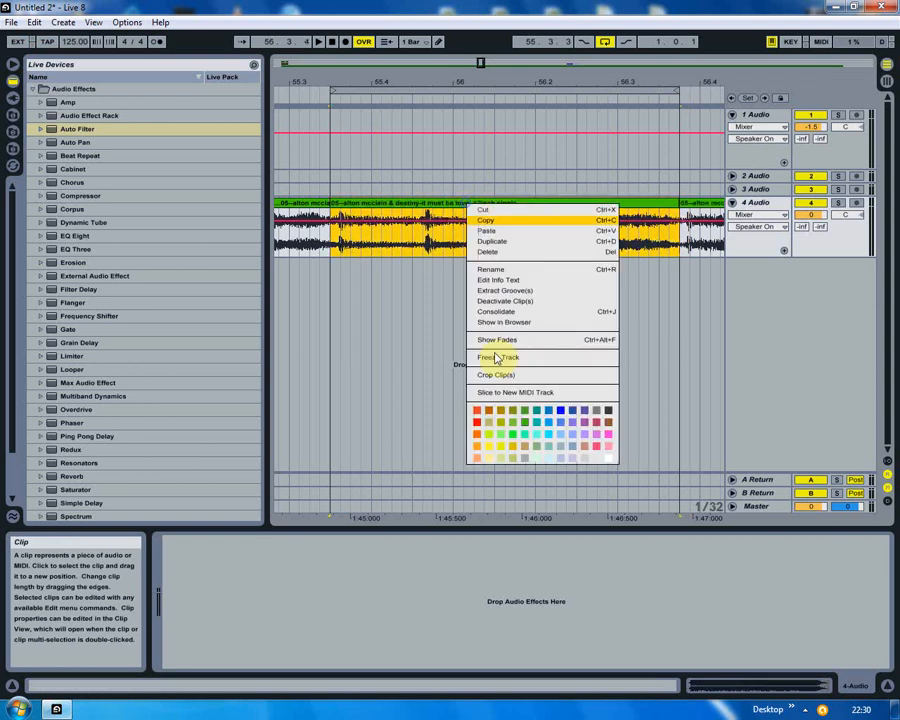
pyautogui.click(477, 437)
pyautogui.rightClick(457, 203)
pyautogui.click(466, 208)
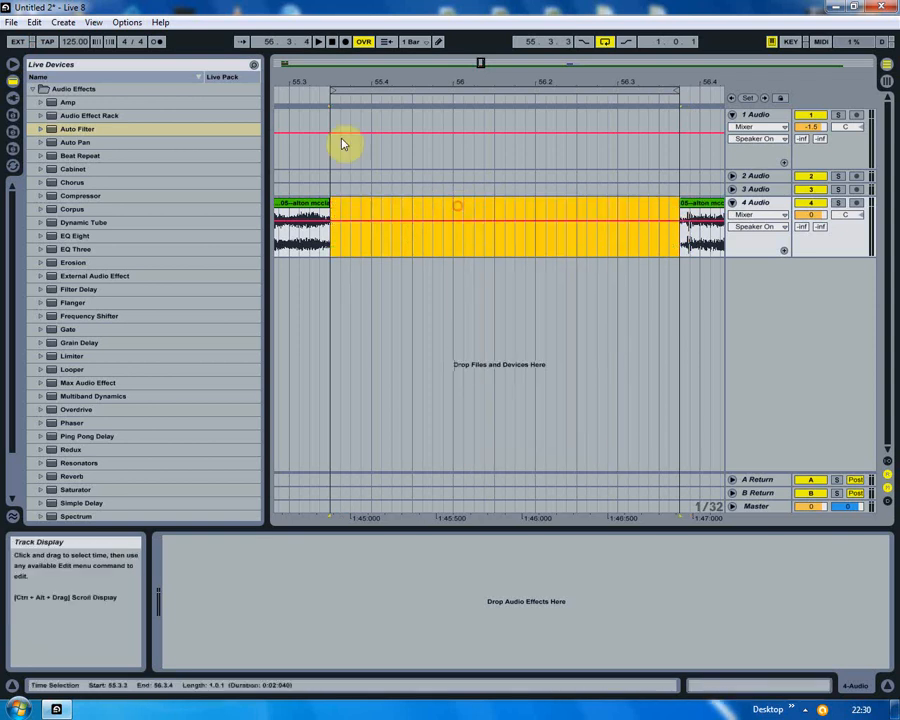
# Mute track 4 and replace the old sample clips on track 2 with the cut clip, pasted at bar 3.
pyautogui.moveTo(341, 80); pyautogui.dragTo(341, 20)
pyautogui.click(811, 203)
pyautogui.moveTo(301, 80); pyautogui.dragTo(375, 172)
pyautogui.click(362, 179)
pyautogui.press('Delete')
pyautogui.hotkey('ctrl', 'v')
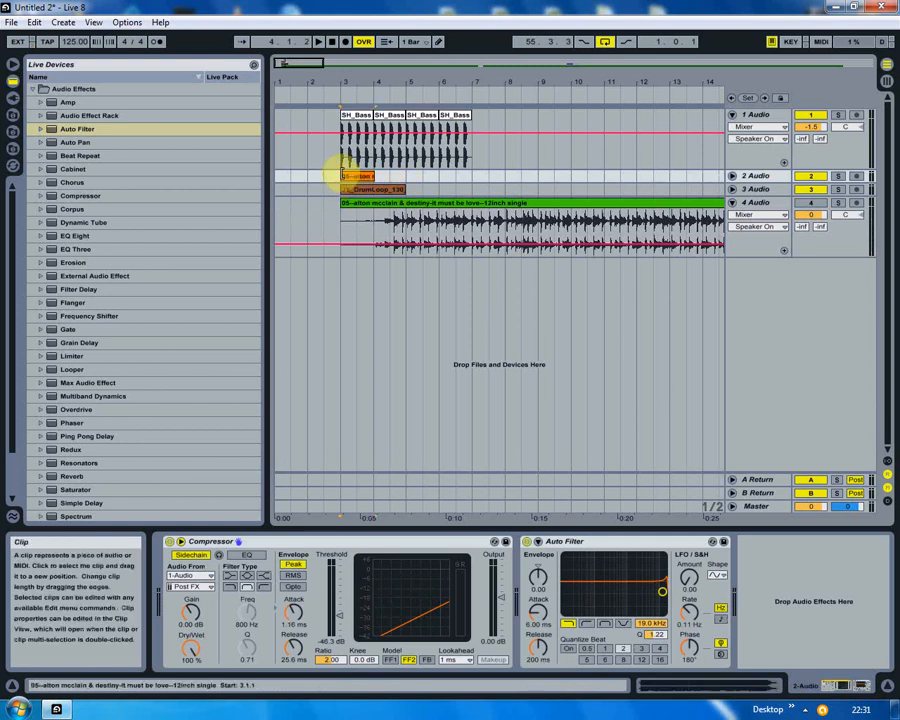
# Open the orange clip's sample on track 2 and align its start marker with the transient near 53.3.3.
pyautogui.doubleClick(360, 178)
pyautogui.moveTo(557, 418)
pyautogui.mouseDown()
pyautogui.moveTo(557, 500)
pyautogui.moveTo(684, 530)
pyautogui.moveTo(687, 555)
pyautogui.mouseUp()
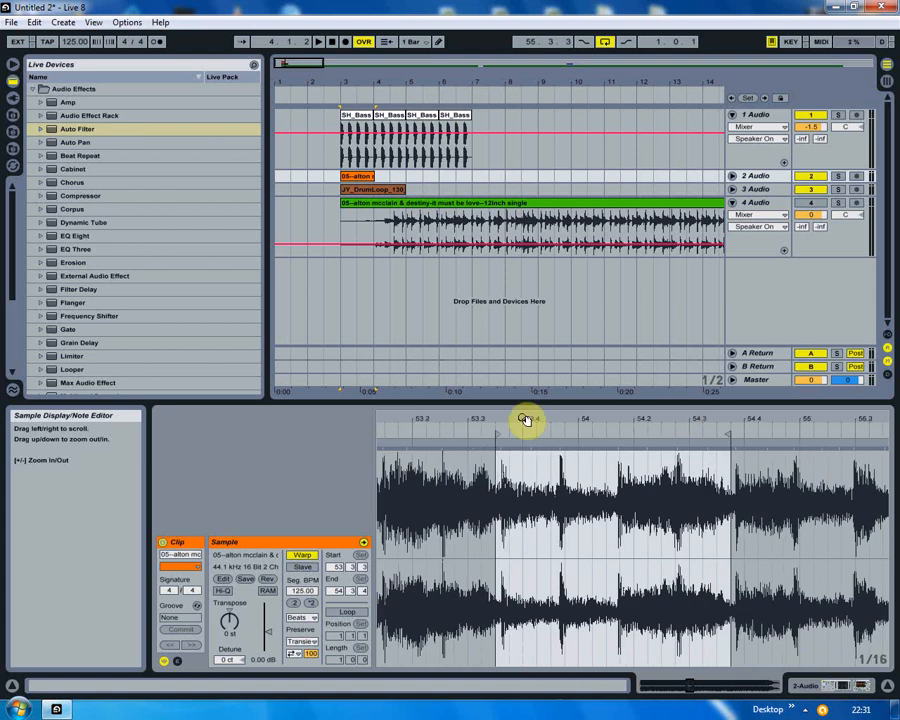
pyautogui.click(497, 434)
pyautogui.doubleClick(502, 440)
pyautogui.moveTo(502, 443)
pyautogui.mouseDown()
pyautogui.moveTo(506, 421)
pyautogui.moveTo(527, 411)
pyautogui.moveTo(521, 404)
pyautogui.mouseUp()
pyautogui.doubleClick(508, 444)
# Play the arrangement and loop the orange clip on track 2 from 3.1.1 for one bar.
pyautogui.press('space')
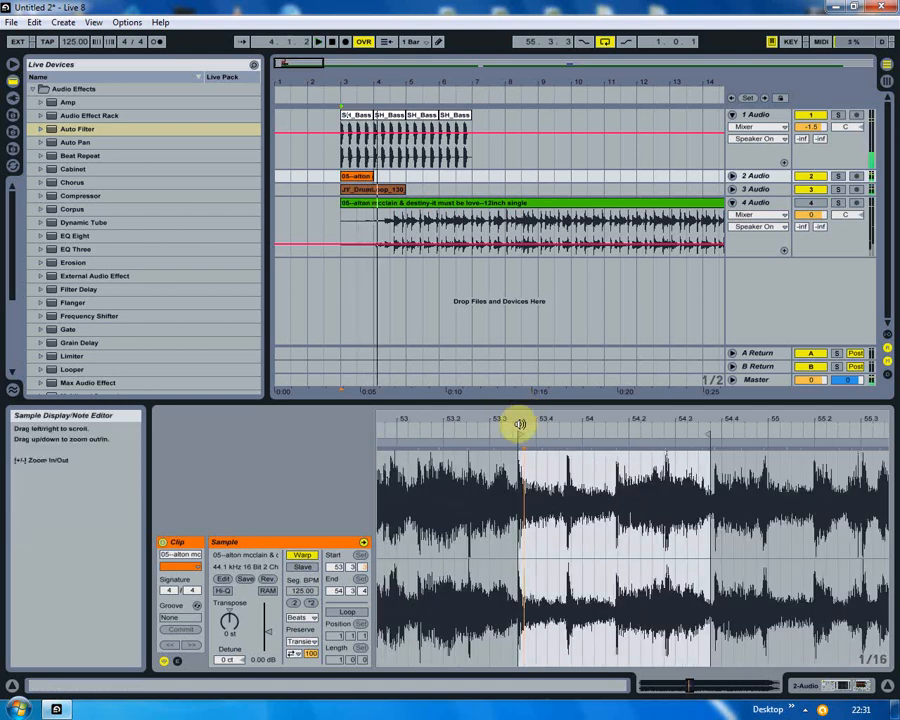
pyautogui.rightClick(355, 178)
pyautogui.click(388, 324)
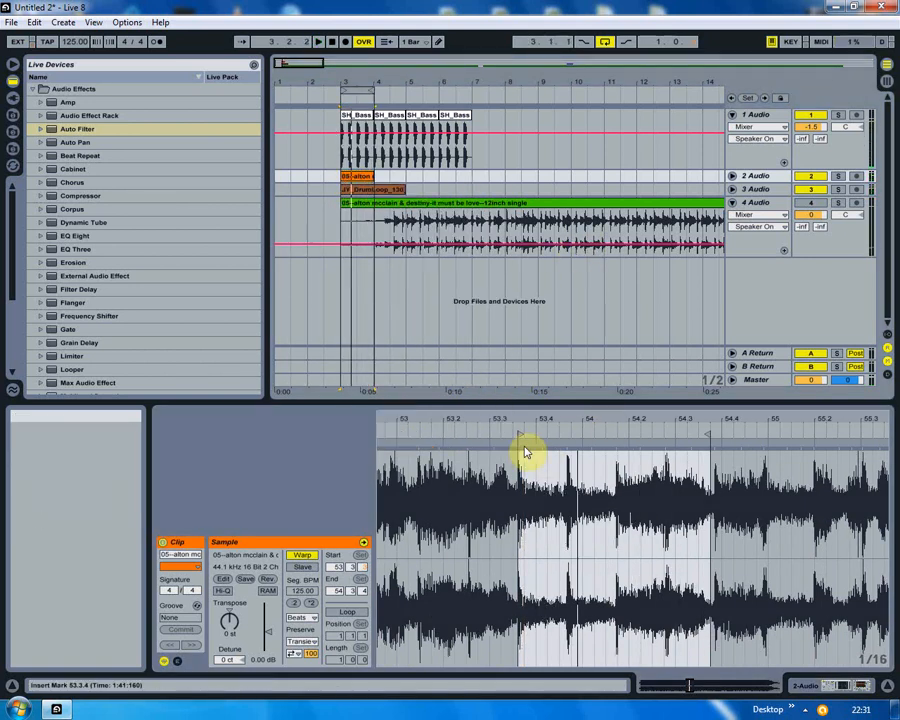
# Set the transient at the orange clip's start as position 1.1.1 in its sample.
pyautogui.moveTo(518, 416); pyautogui.dragTo(517, 420)
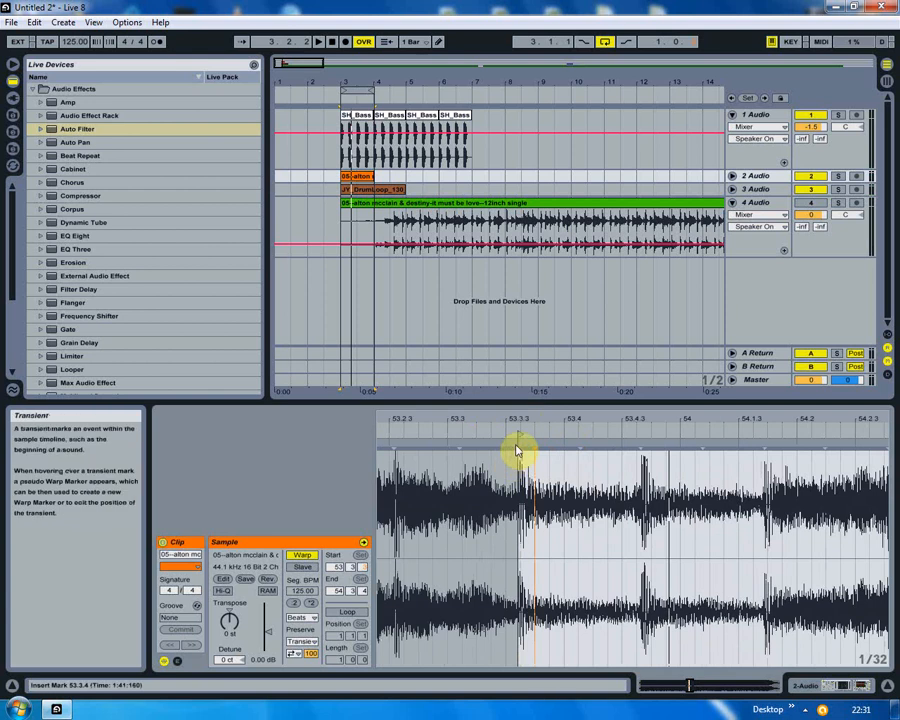
pyautogui.rightClick(517, 445)
pyautogui.click(554, 270)
# Warp the sample's transients onto beats 1.2, 1.3, 1.4 and 2, and move the clip's end marker to 2.1.1.
pyautogui.doubleClick(641, 445)
pyautogui.moveTo(641, 444); pyautogui.dragTo(637, 446)
pyautogui.doubleClick(751, 442)
pyautogui.moveTo(780, 426); pyautogui.dragTo(653, 426)
pyautogui.doubleClick(665, 444)
pyautogui.click(757, 441)
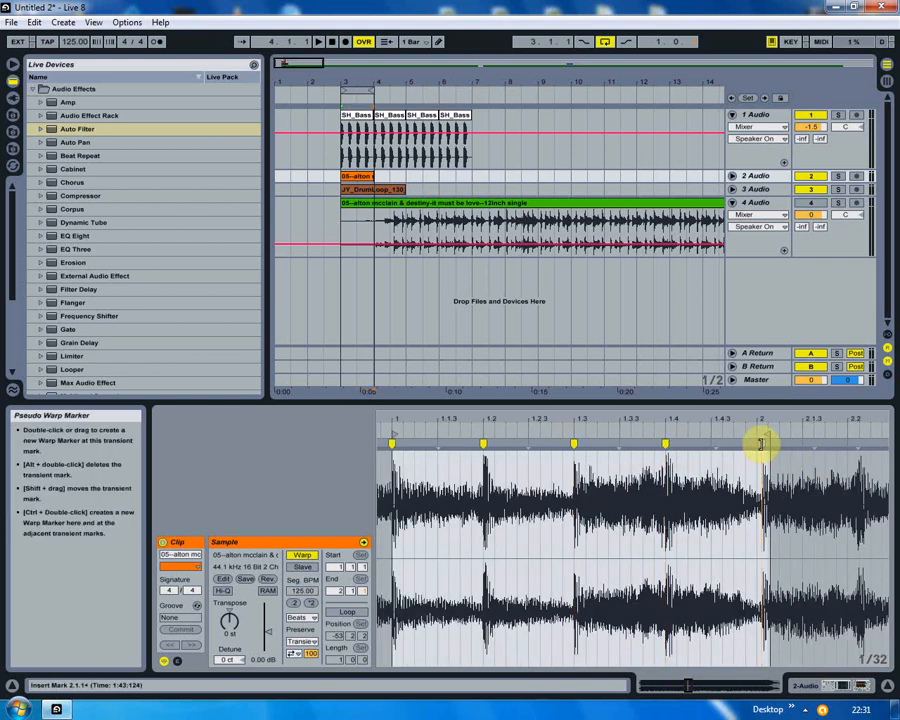
pyautogui.moveTo(761, 443); pyautogui.dragTo(754, 442)
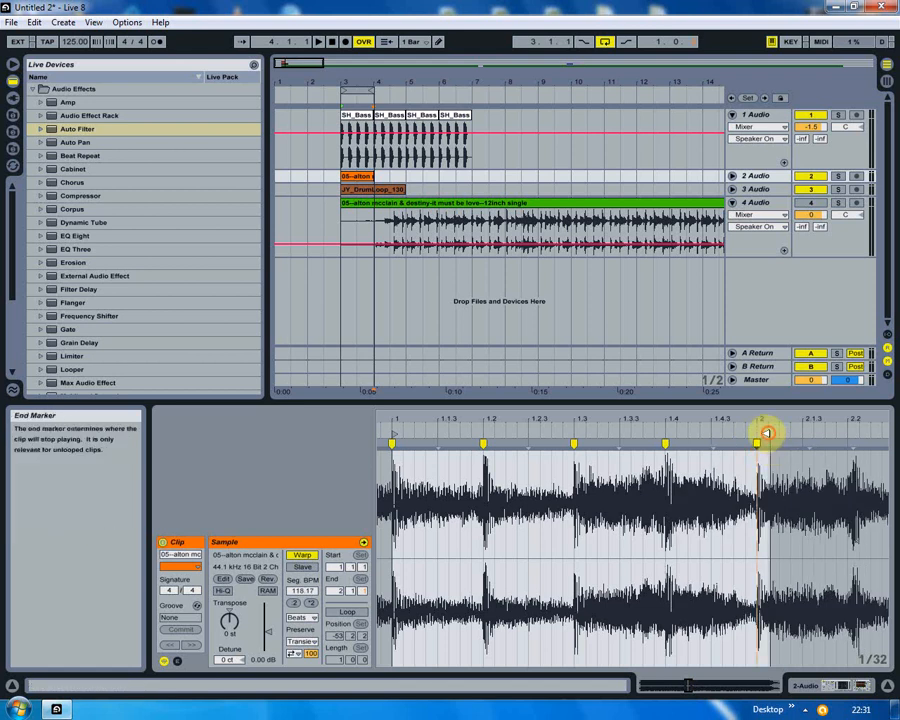
pyautogui.moveTo(623, 418); pyautogui.dragTo(667, 422)
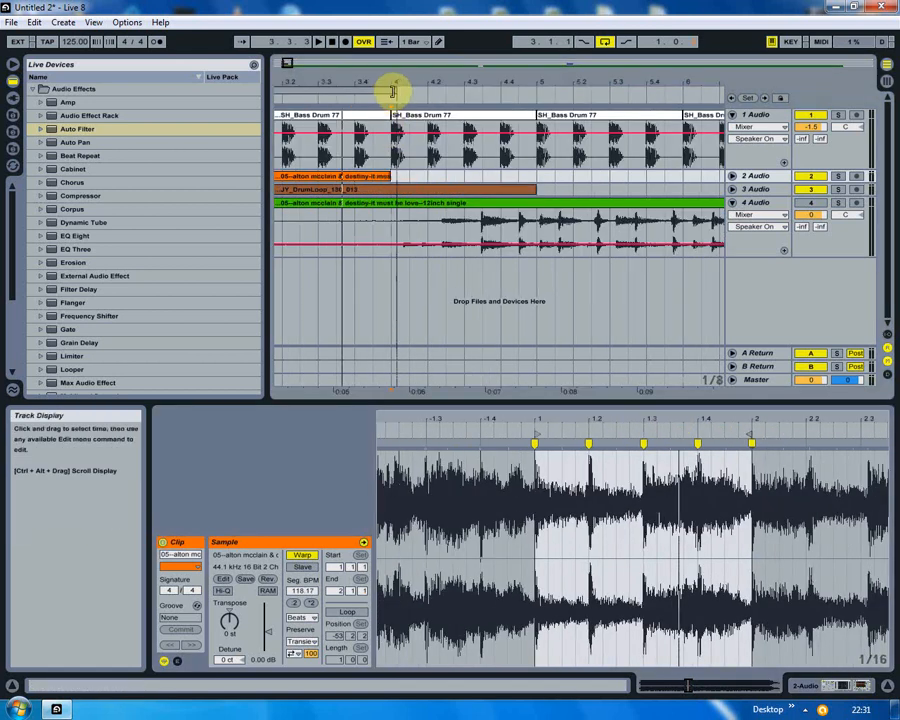
# Fit the arrangement loop's end to 4.1.1 and play the warped clip over the drums.
pyautogui.click(387, 90)
pyautogui.moveTo(387, 83); pyautogui.dragTo(481, 82)
pyautogui.press('space')
pyautogui.click(433, 187)
pyautogui.click(461, 179)
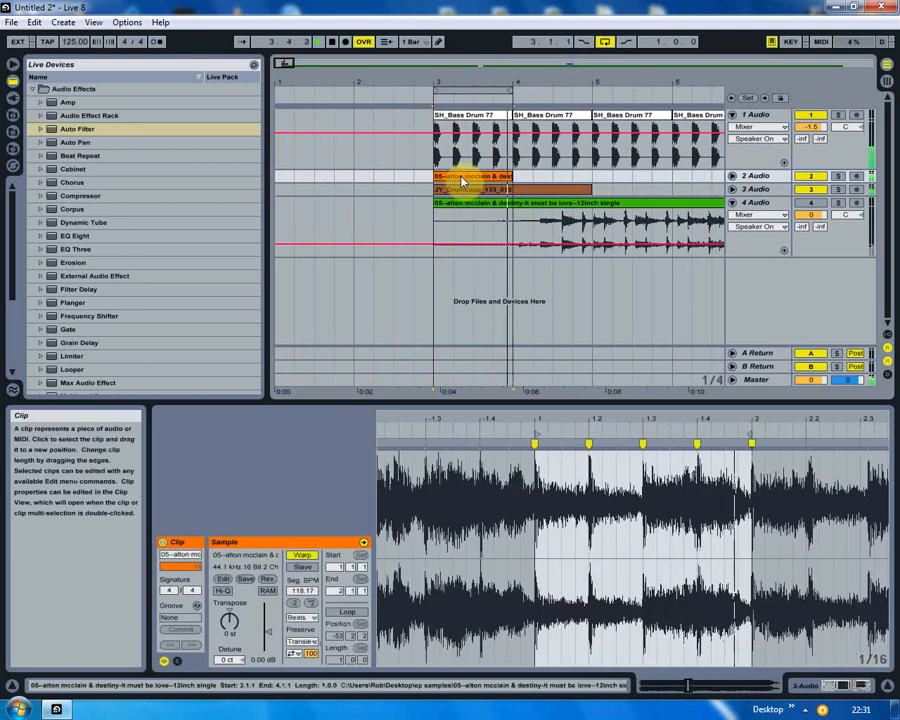
# Solo track 2 and bypass its Compressor, then audition the sample with the solo removed.
pyautogui.click(838, 176)
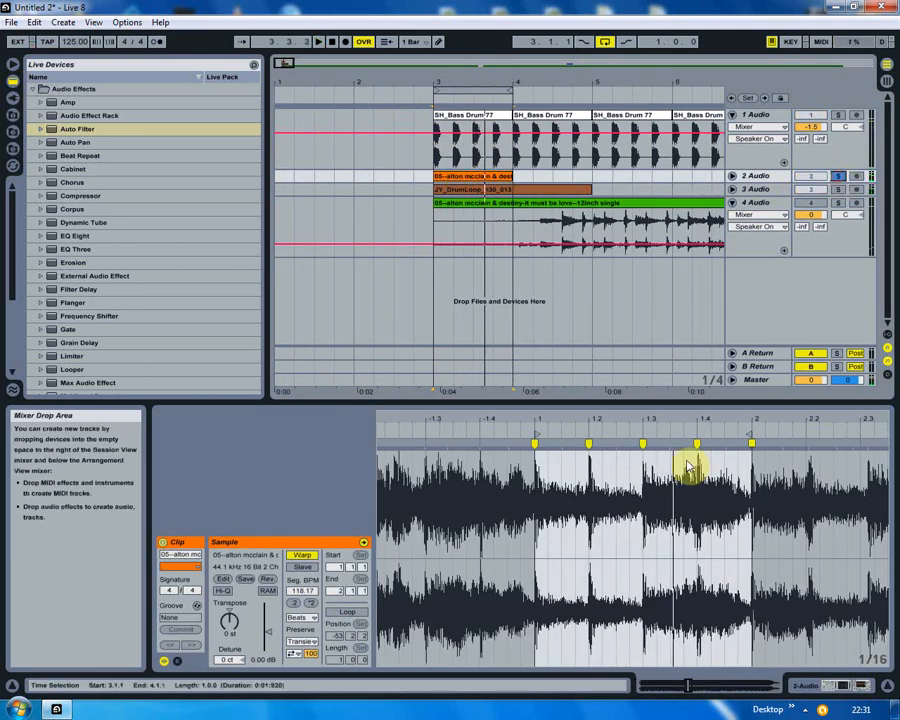
pyautogui.click(842, 690)
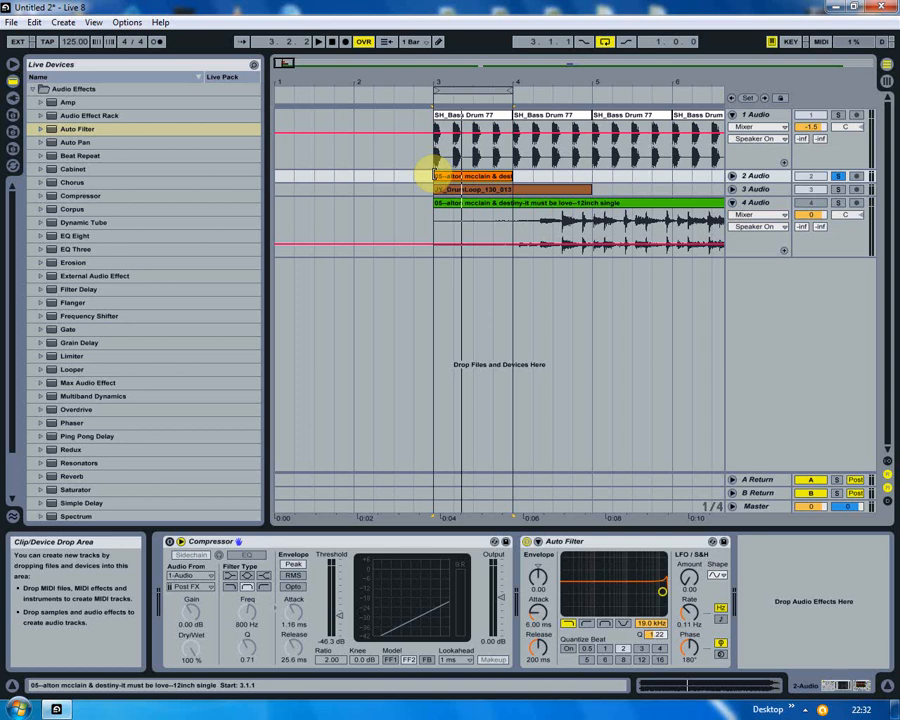
pyautogui.click(837, 177)
pyautogui.press('space')
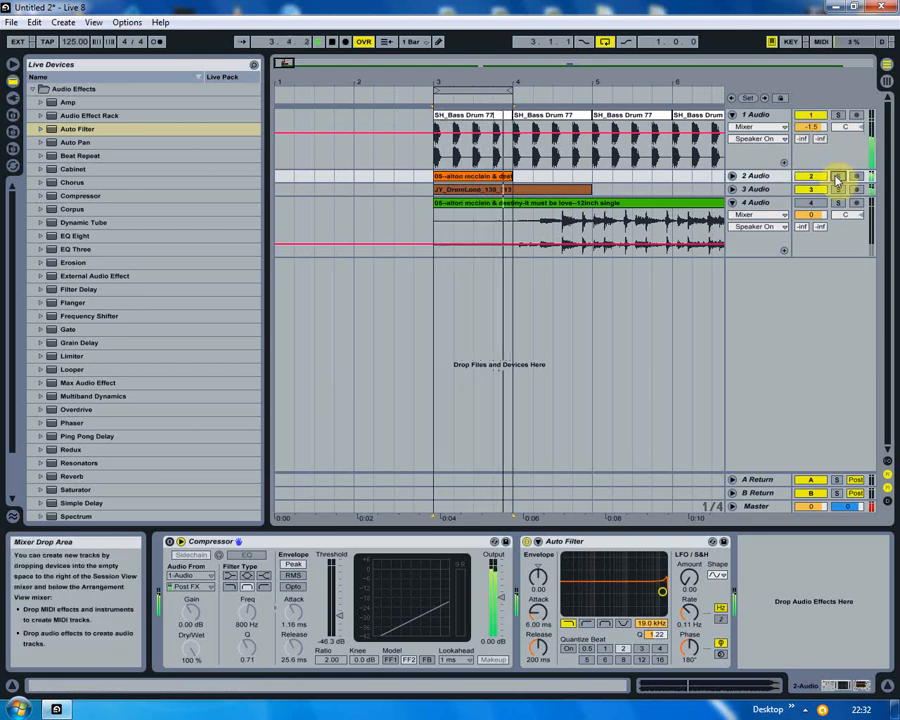
# Rename track 1 as "kick" and duplicate the track.
pyautogui.moveTo(446, 74); pyautogui.dragTo(336, 96)
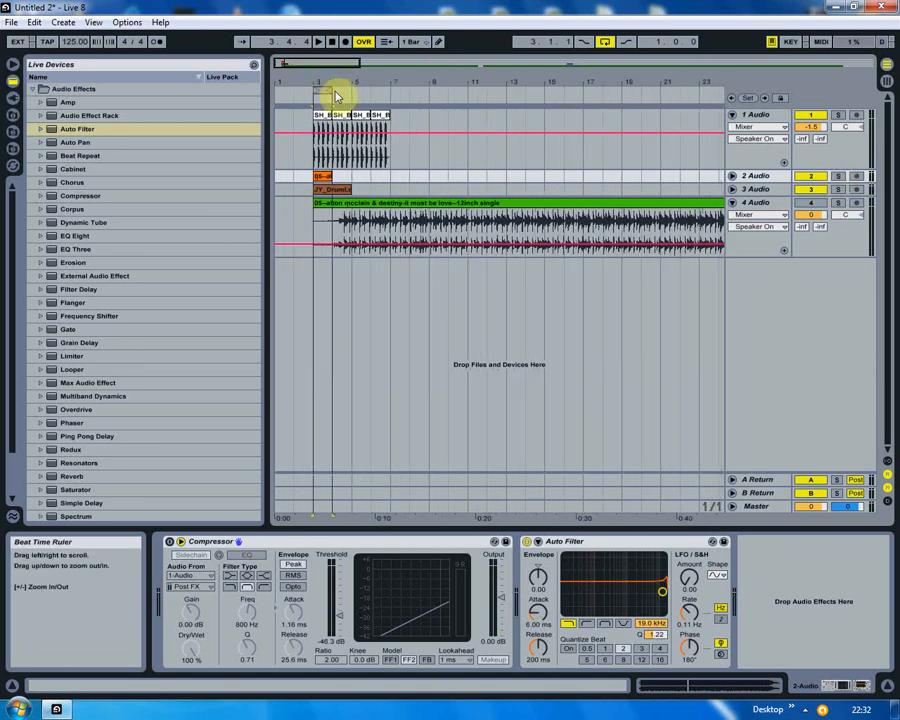
pyautogui.rightClick(757, 119)
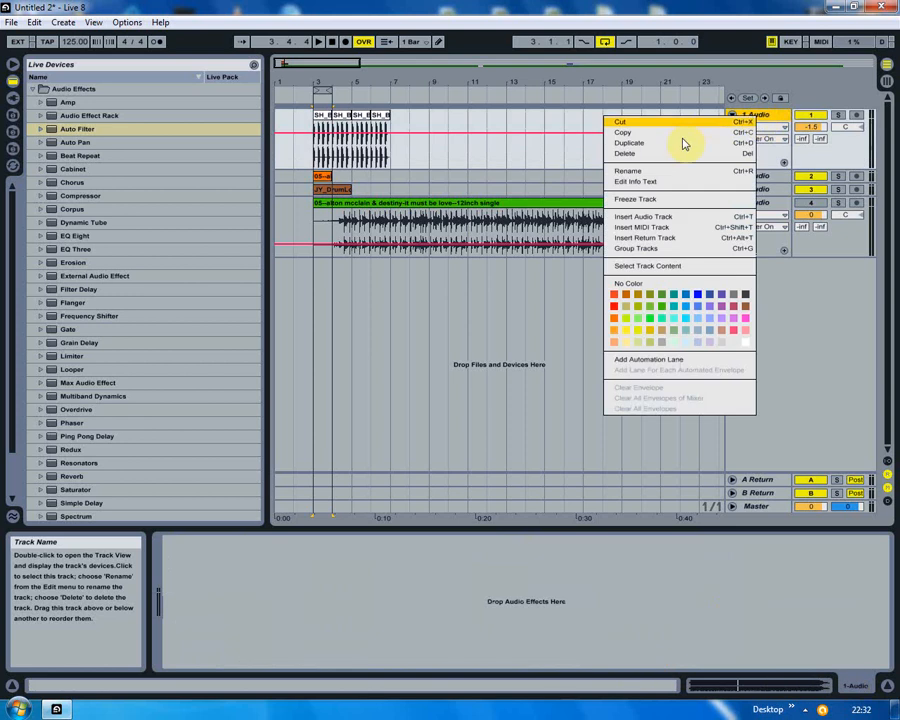
pyautogui.click(668, 170)
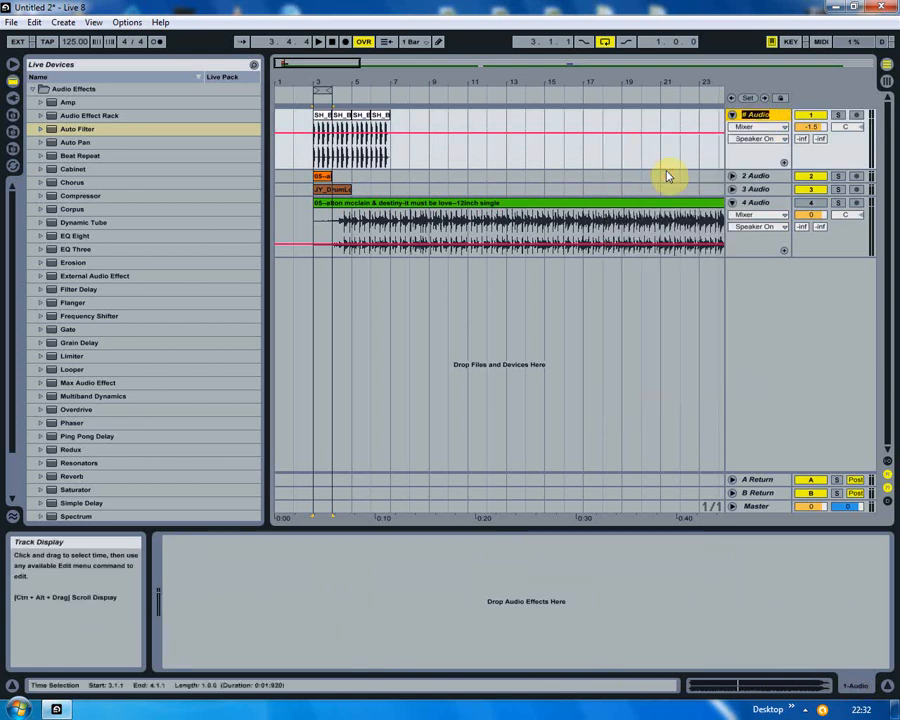
pyautogui.rightClick(762, 116)
pyautogui.click(698, 151)
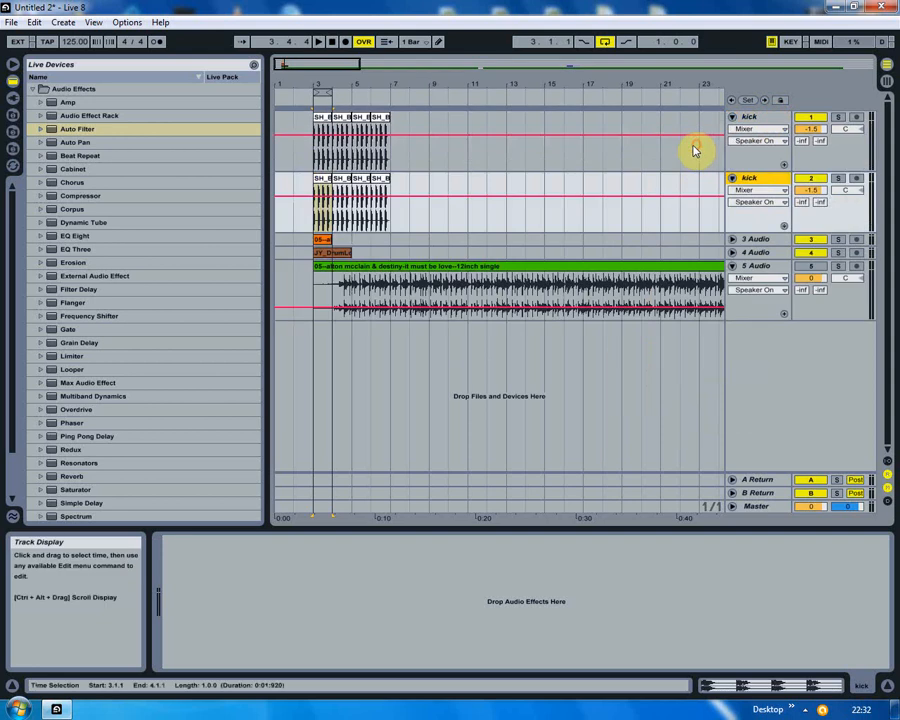
# Mute the duplicated kick track and rename it "sidechain mute".
pyautogui.click(808, 181)
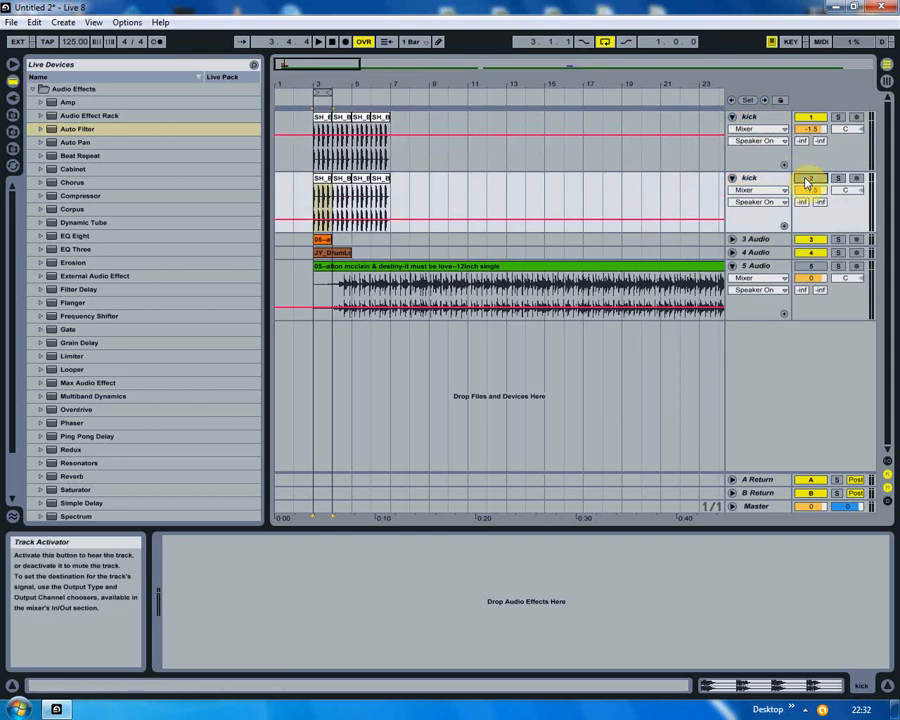
pyautogui.rightClick(757, 183)
pyautogui.click(678, 235)
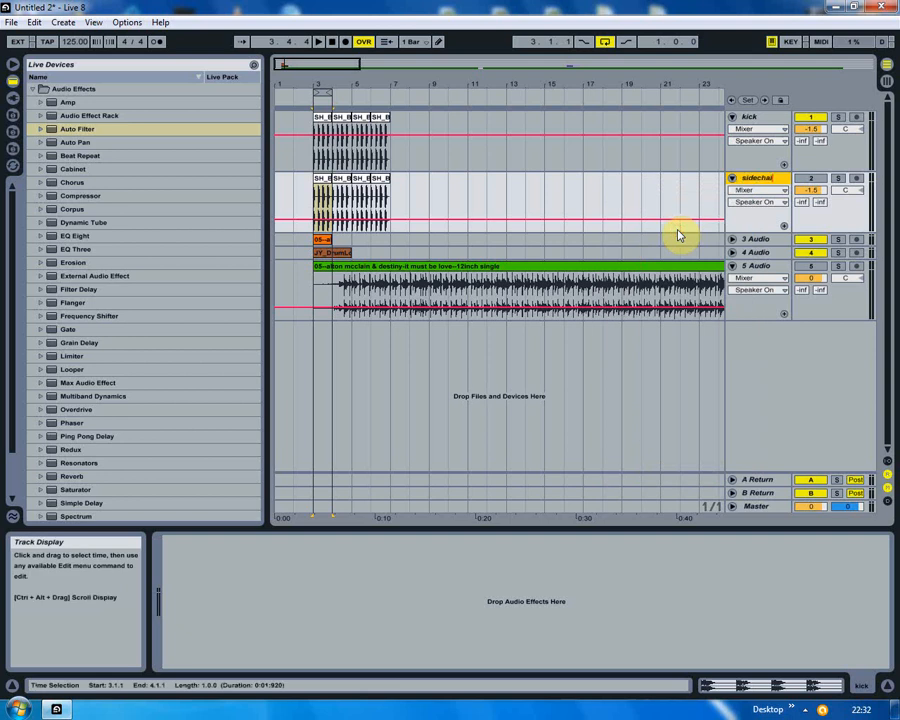
pyautogui.write('sidechain mute')
pyautogui.press('Return')
pyautogui.click(310, 194)
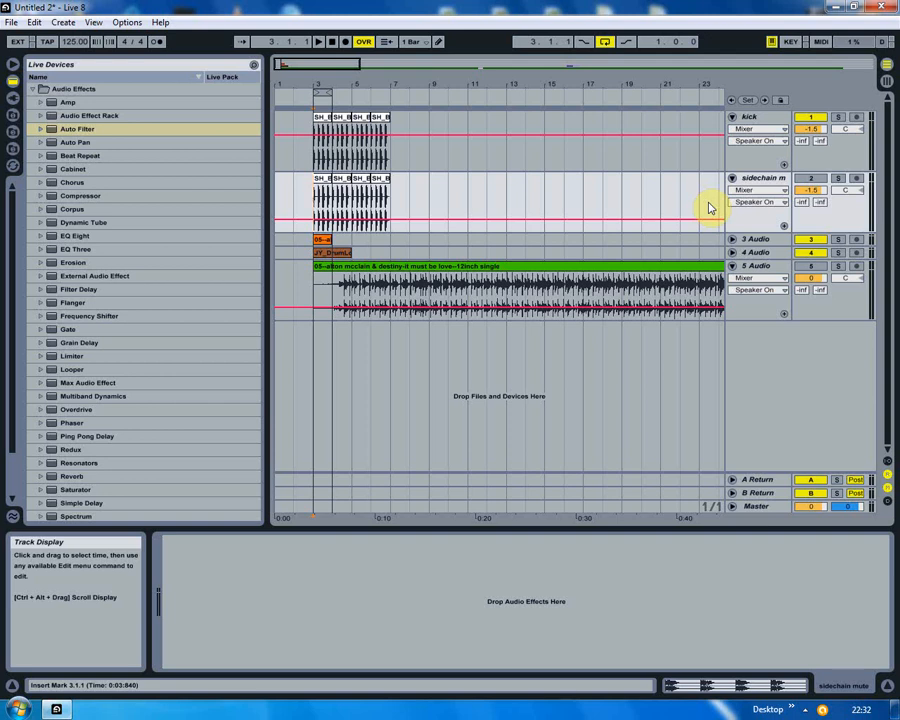
# Rename the track with the orange sample clip, 3 Audio, as "loop".
pyautogui.click(757, 240)
pyautogui.rightClick(615, 247)
pyautogui.click(703, 297)
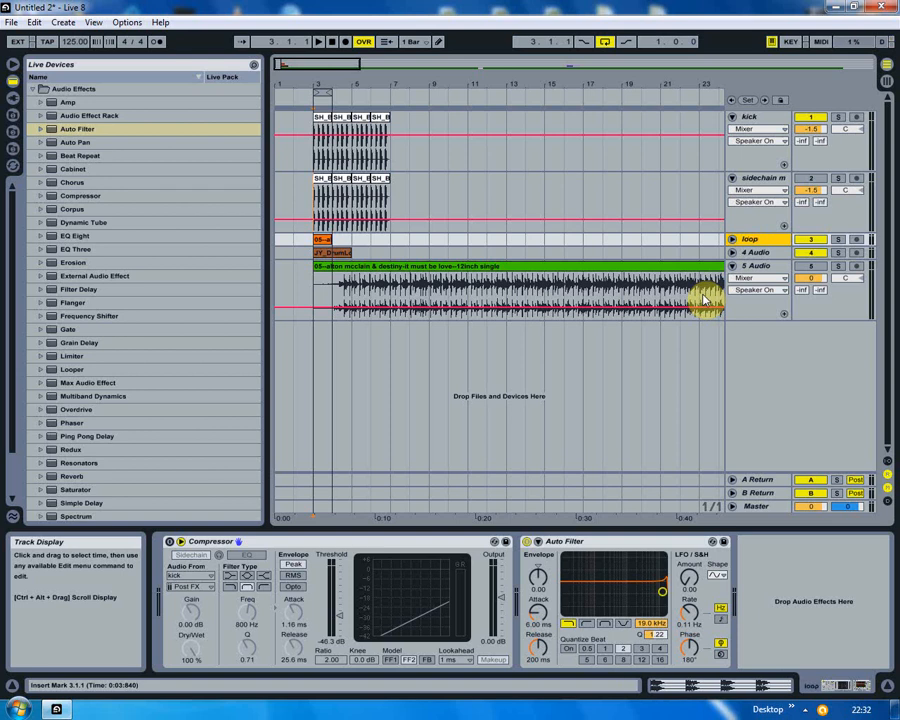
# Replace the existing Compressor on the loop track with a fresh default Compressor ahead of the Auto Filter.
pyautogui.click(331, 243)
pyautogui.click(68, 196)
pyautogui.moveTo(68, 196); pyautogui.dragTo(200, 548)
pyautogui.click(180, 542)
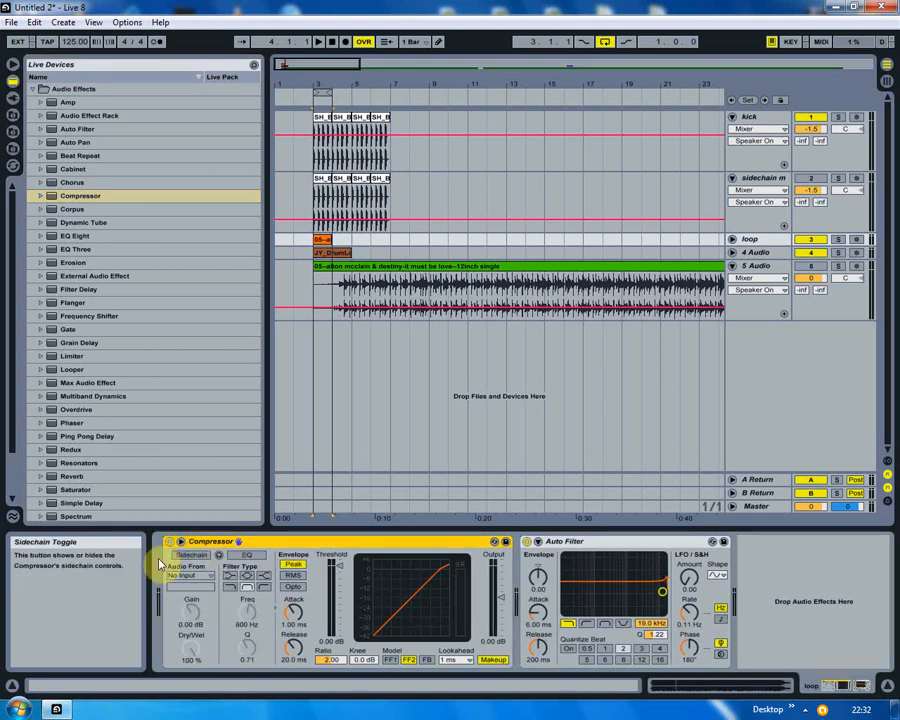
# Enable the Compressor's sidechain from the sidechain mute track, lower the threshold to -48.9 dB and play the loop.
pyautogui.click(191, 555)
pyautogui.click(192, 575)
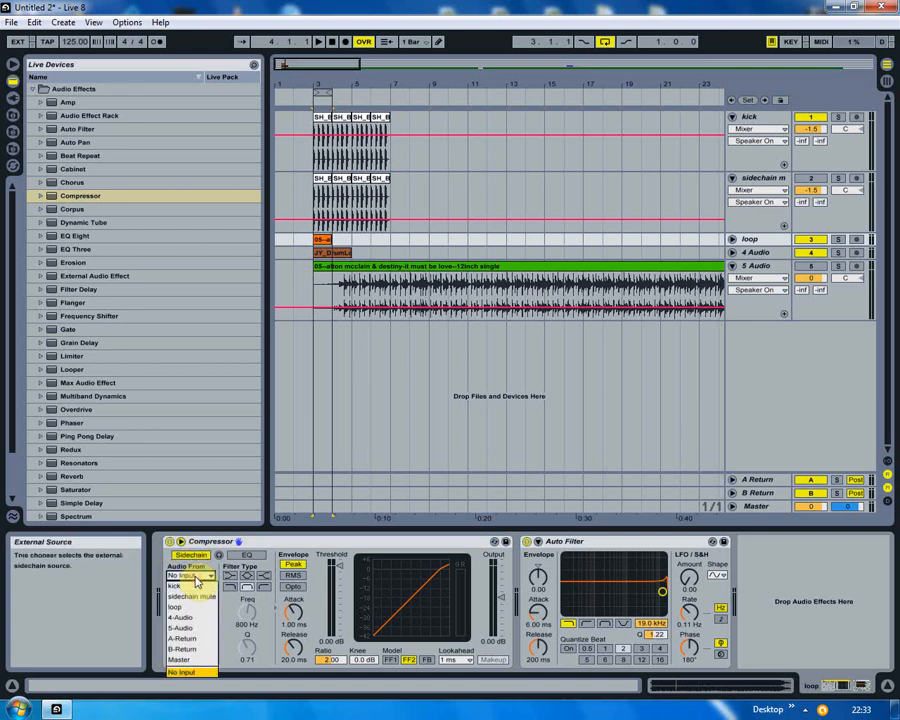
pyautogui.click(202, 594)
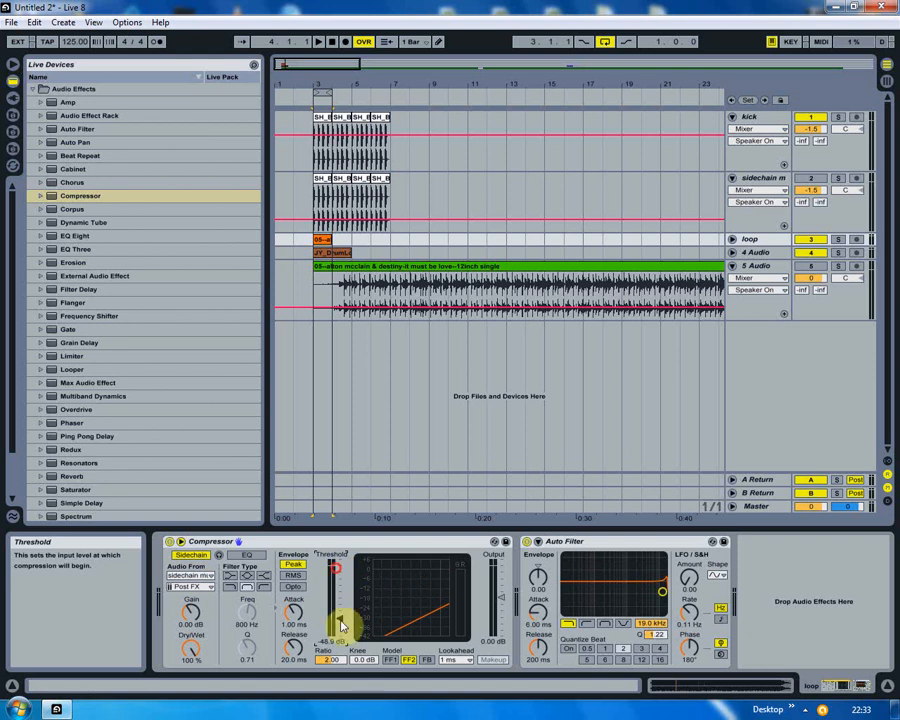
pyautogui.press('space')
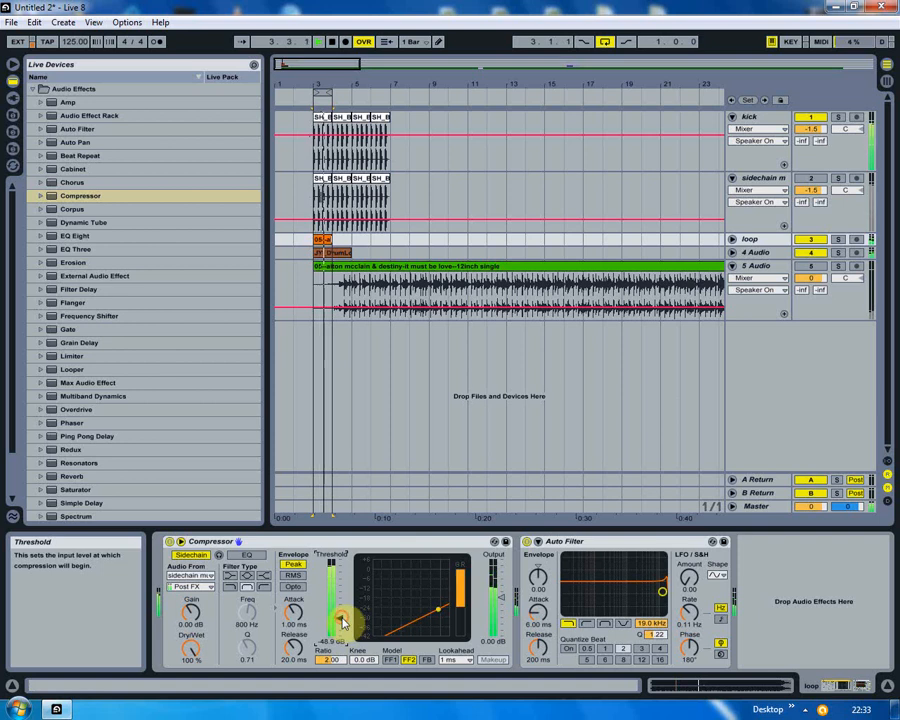
# Sweep the Auto Filter's cutoff on the loop track during playback, and turn the filter off.
pyautogui.moveTo(657, 591); pyautogui.dragTo(608, 587)
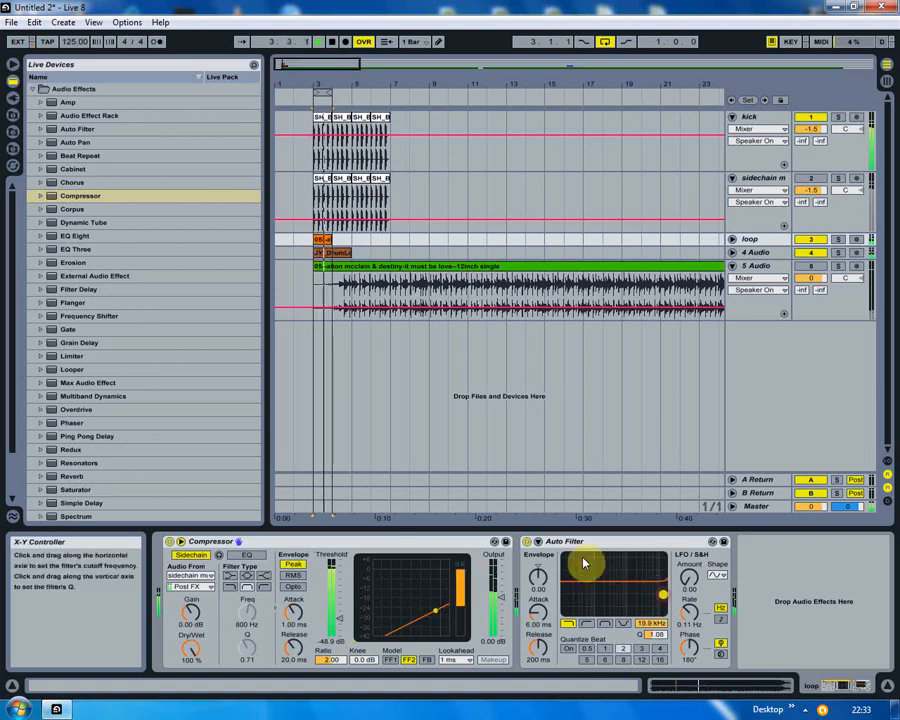
pyautogui.click(527, 541)
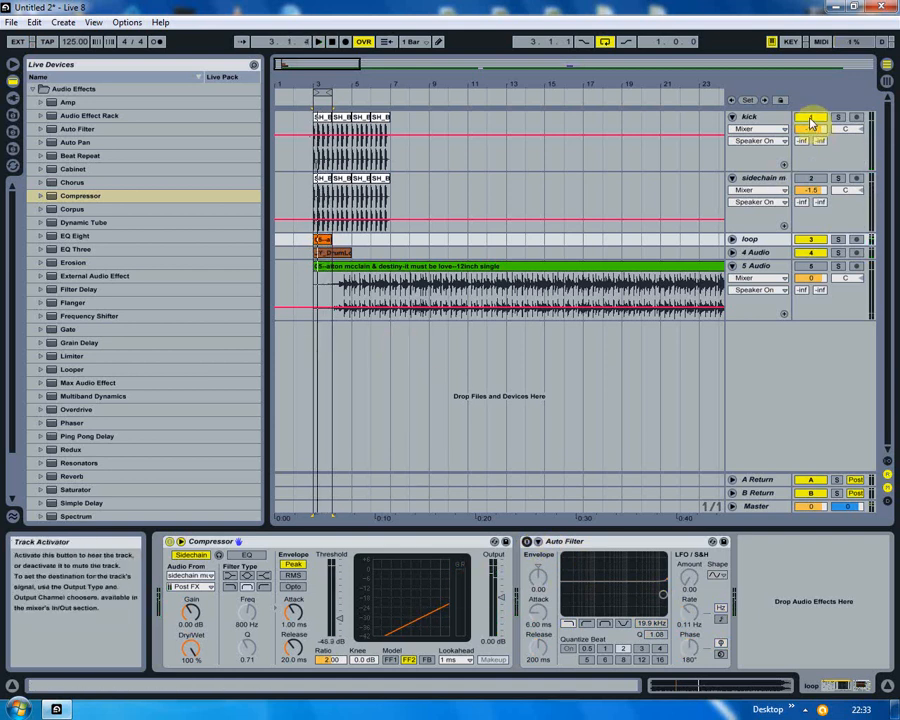
# Compare the sidechained loop with the kick track muted and unmuted, leaving the kick muted.
pyautogui.click(811, 121)
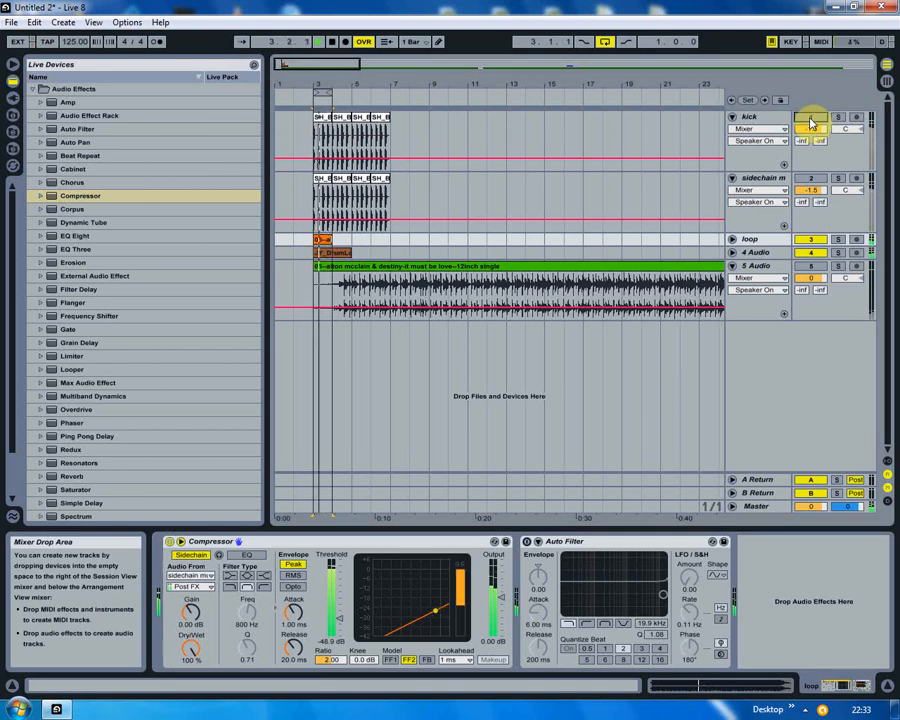
pyautogui.click(811, 121)
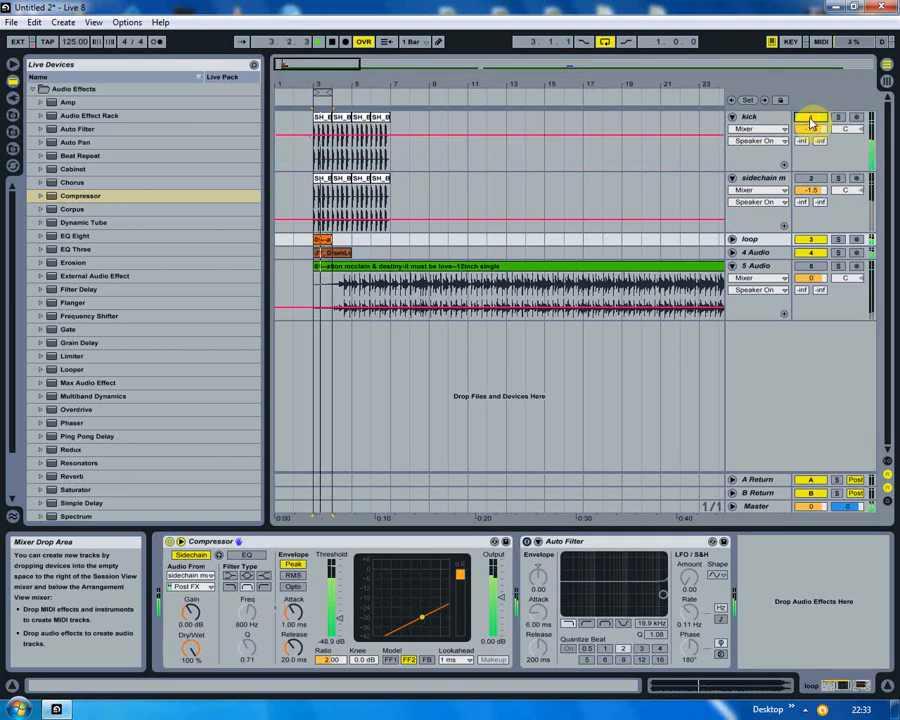
pyautogui.click(811, 121)
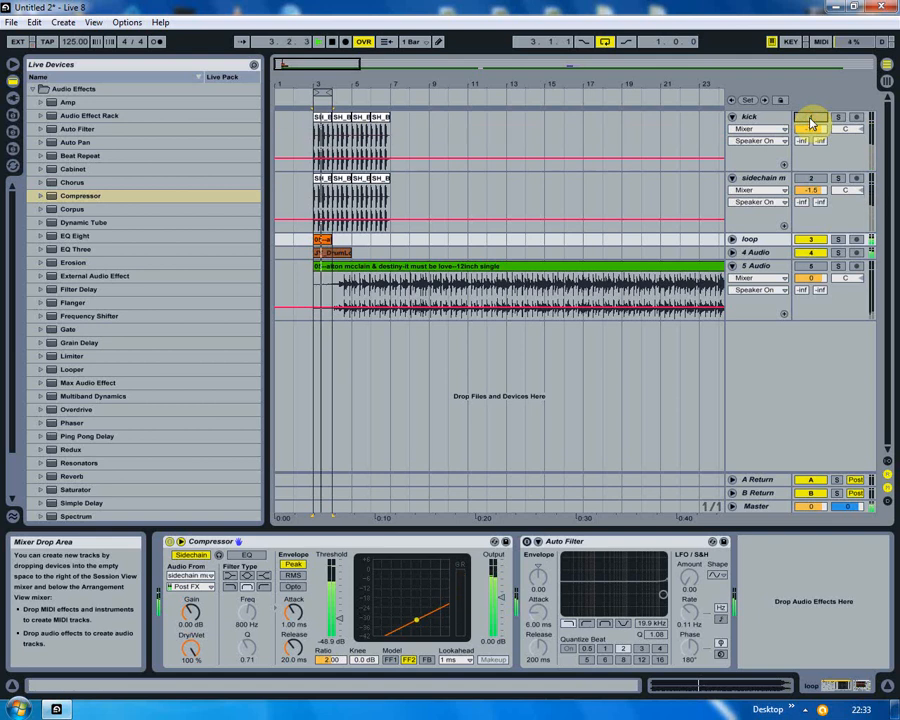
# Turn on the Auto Filter, sweep its cutoff, and switch it to high-pass at 41.7 Hz with a Q of 1.11.
pyautogui.click(528, 541)
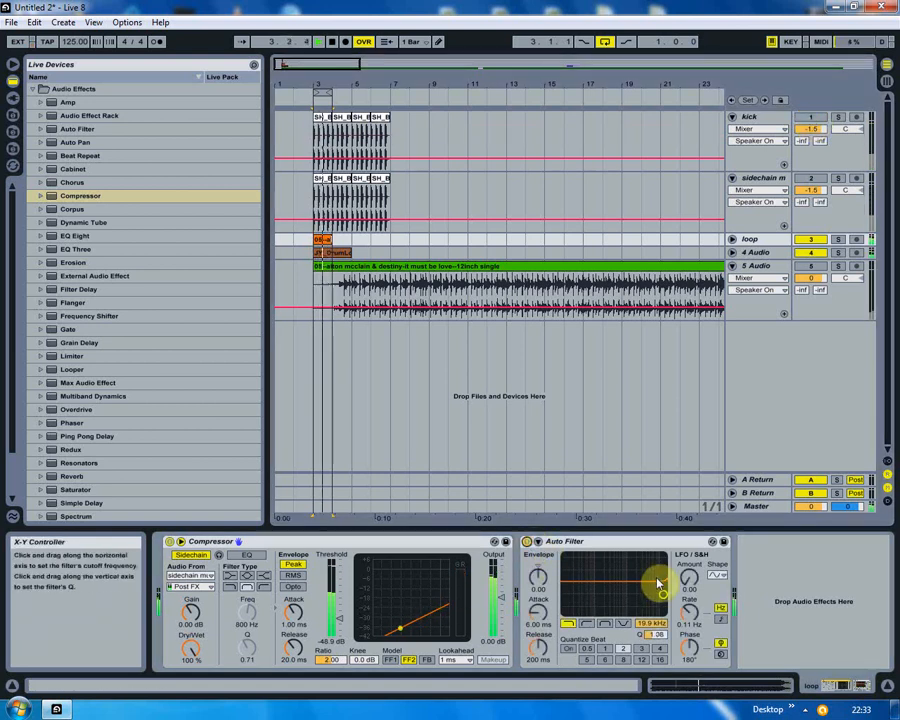
pyautogui.moveTo(664, 598); pyautogui.dragTo(639, 590)
pyautogui.click(588, 624)
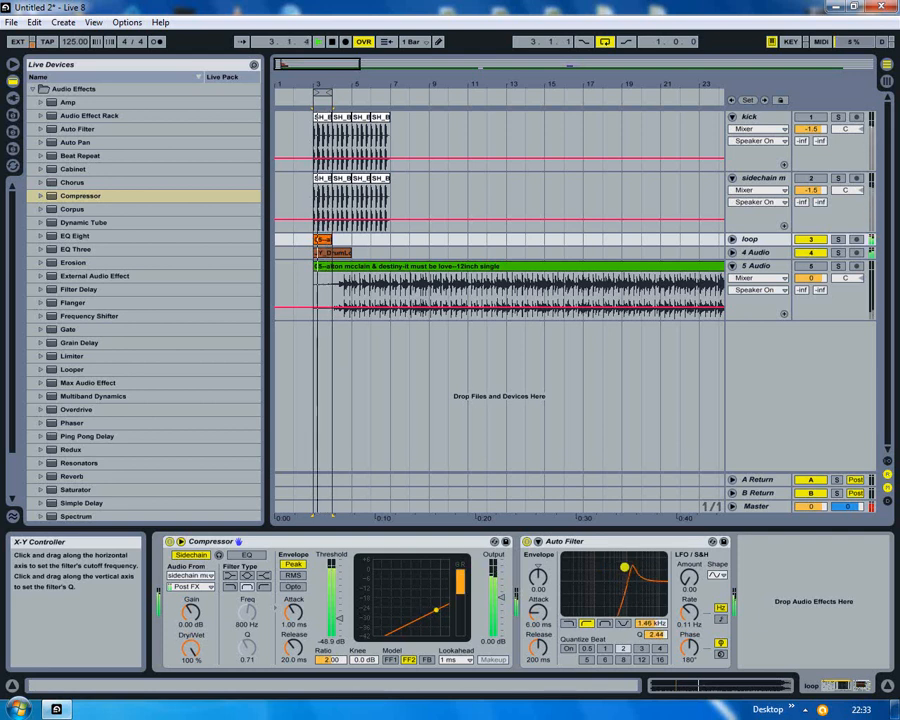
# Unmute the kick track, turn off the Auto Filter, and reset the playback position to 3.1.1.
pyautogui.click(810, 119)
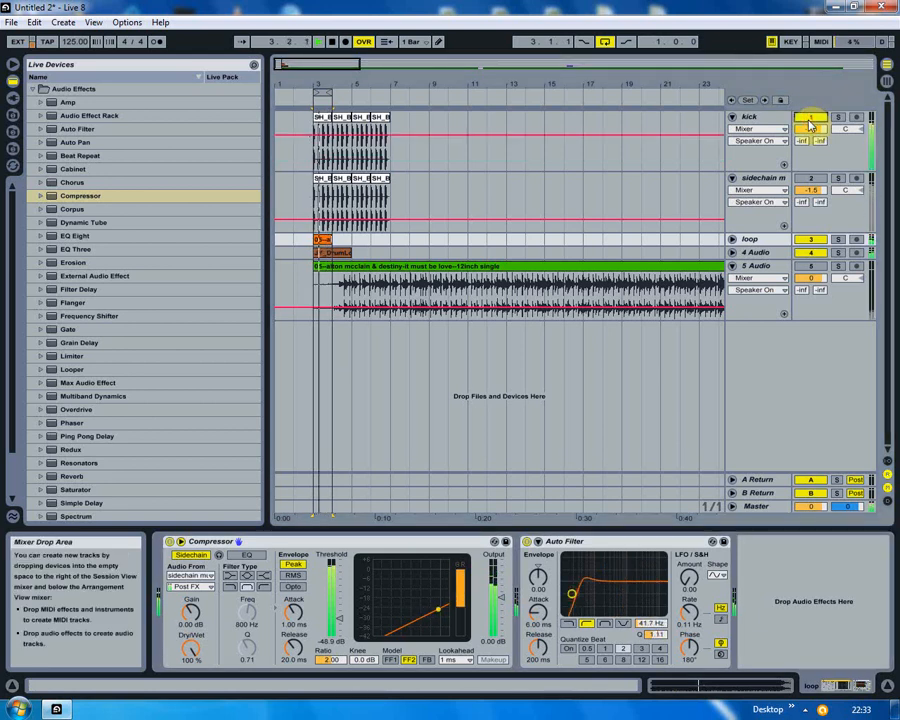
pyautogui.click(528, 541)
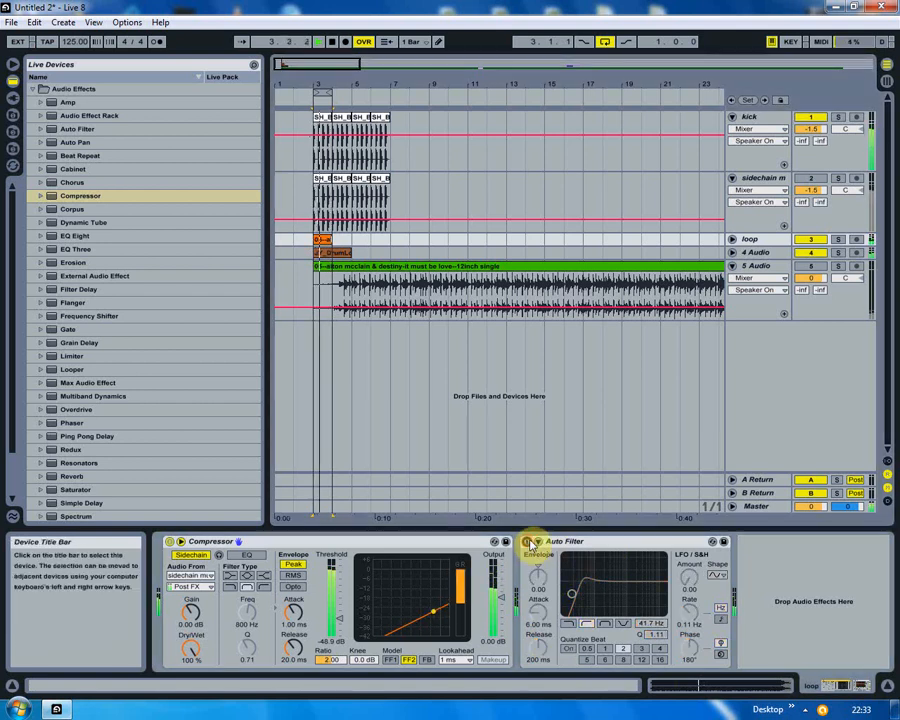
pyautogui.click(312, 183)
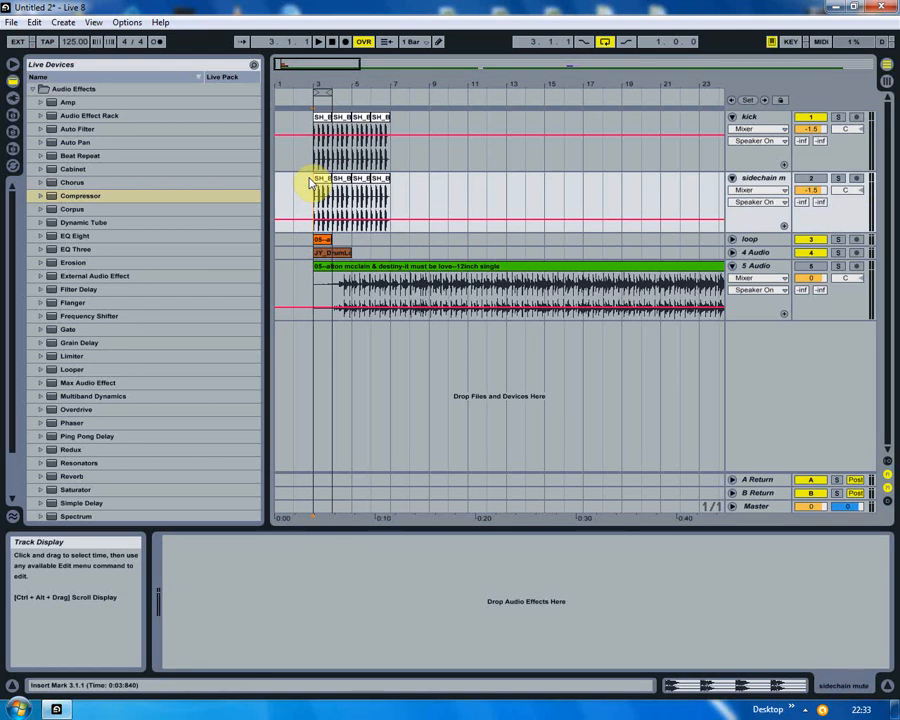
# Unmute the full song on track 5 and play it from 27.1.1.
pyautogui.click(793, 265)
pyautogui.moveTo(653, 80); pyautogui.dragTo(410, 80)
pyautogui.click(511, 300)
pyautogui.press('space')
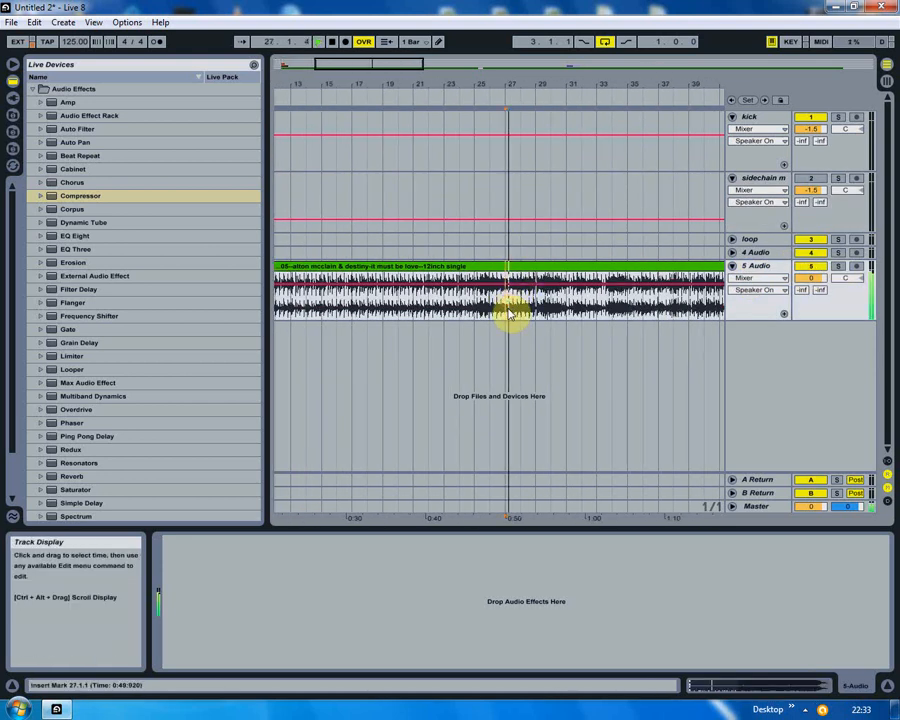
# Audition further parts of the full song on track 5 and place the insert mark at 73.3.1.
pyautogui.moveTo(480, 80); pyautogui.dragTo(452, 274)
pyautogui.moveTo(486, 195); pyautogui.dragTo(510, 133)
pyautogui.press('space')
pyautogui.click(497, 254)
pyautogui.moveTo(484, 86); pyautogui.dragTo(484, 221)
pyautogui.click(466, 298)
pyautogui.press('space')
pyautogui.moveTo(483, 87)
pyautogui.mouseDown()
pyautogui.moveTo(465, 184)
pyautogui.moveTo(415, 270)
pyautogui.mouseUp()
pyautogui.moveTo(390, 105); pyautogui.dragTo(370, 287)
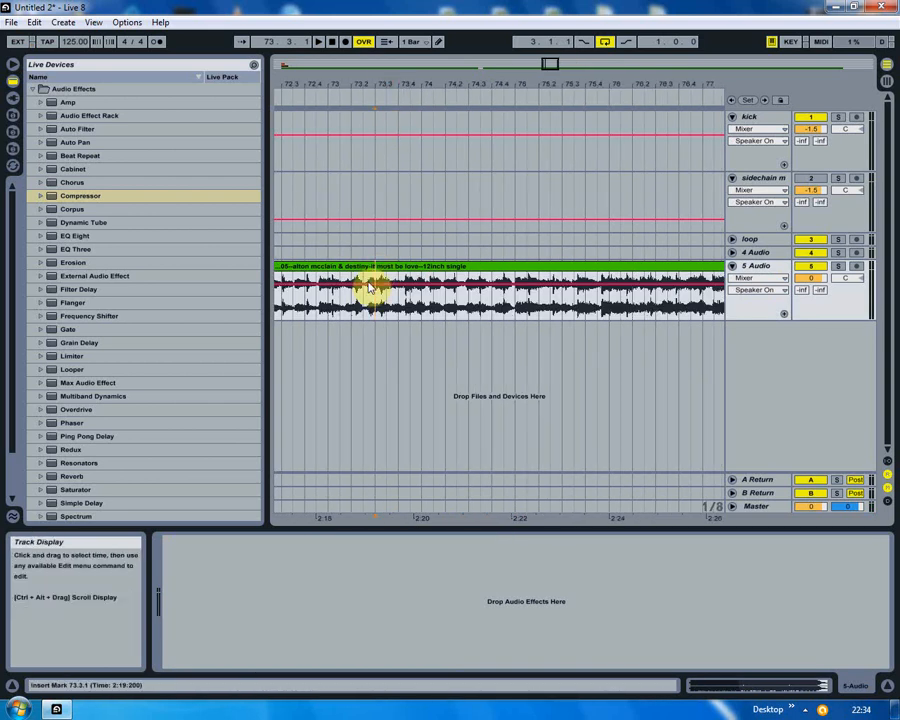
# Loop the section of the song from 73.3.1 to 74.1.1 and listen to it.
pyautogui.moveTo(370, 287); pyautogui.dragTo(414, 297)
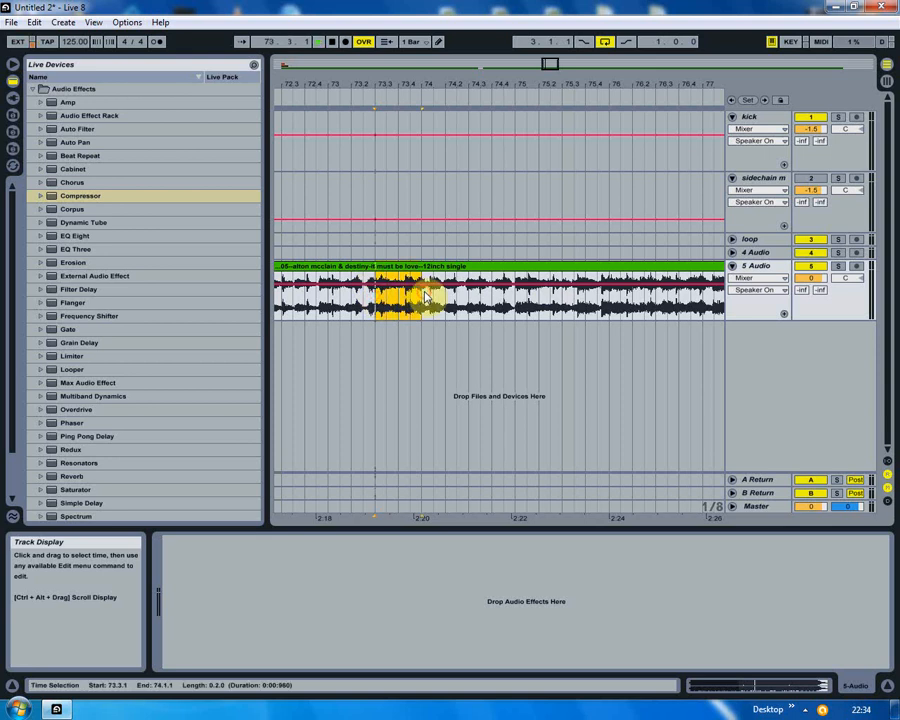
pyautogui.rightClick(388, 268)
pyautogui.click(456, 428)
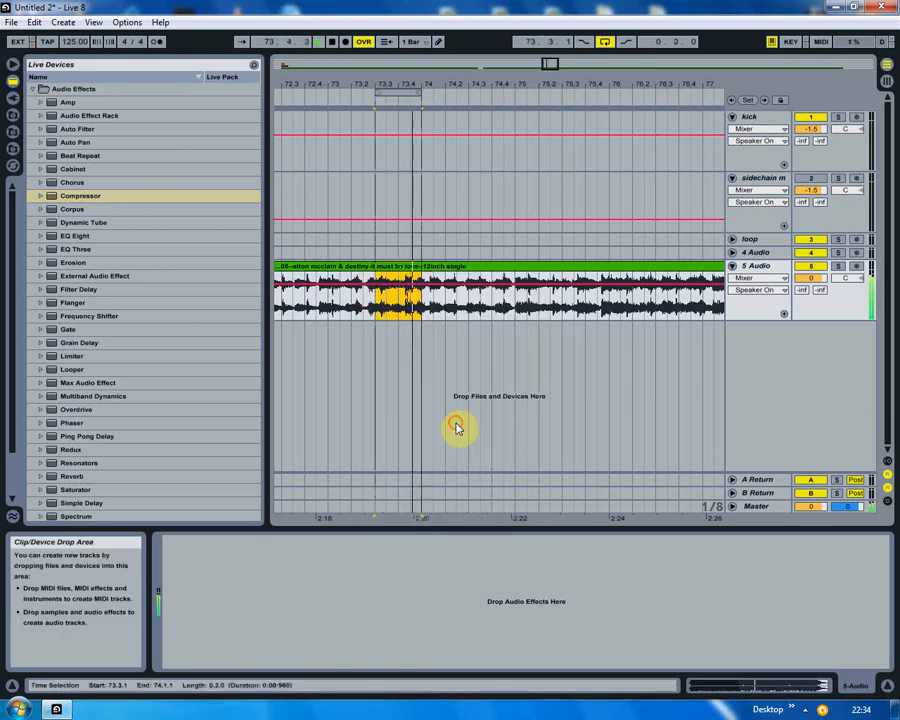
pyautogui.click(374, 326)
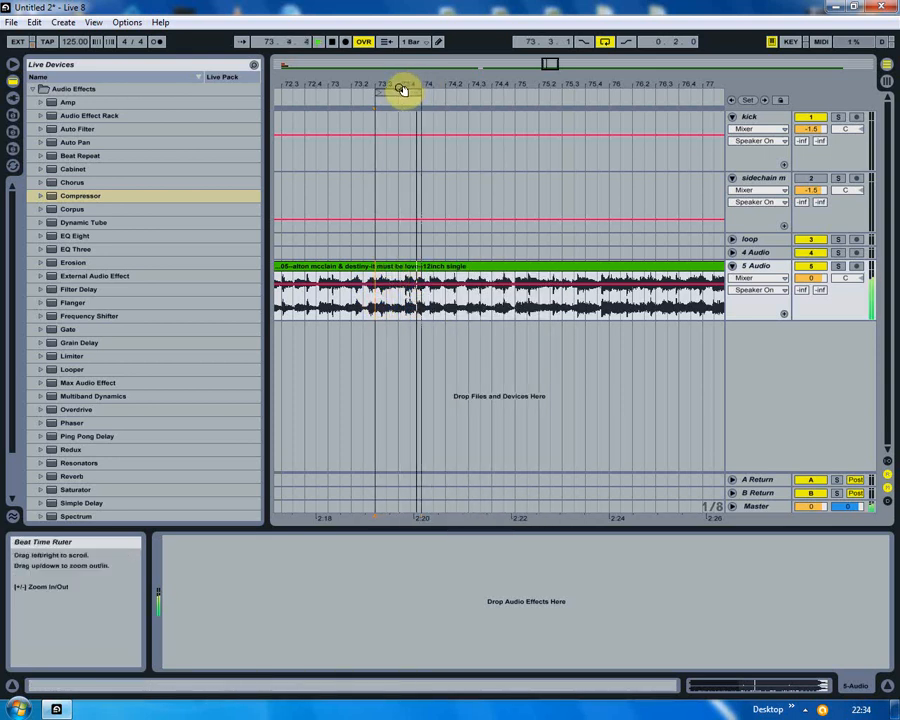
# Move the half-bar loop along the song through 74.1.1 and 74.2.1 to around bar 76, listening at each position.
pyautogui.moveTo(410, 88); pyautogui.dragTo(452, 94)
pyautogui.click(440, 86)
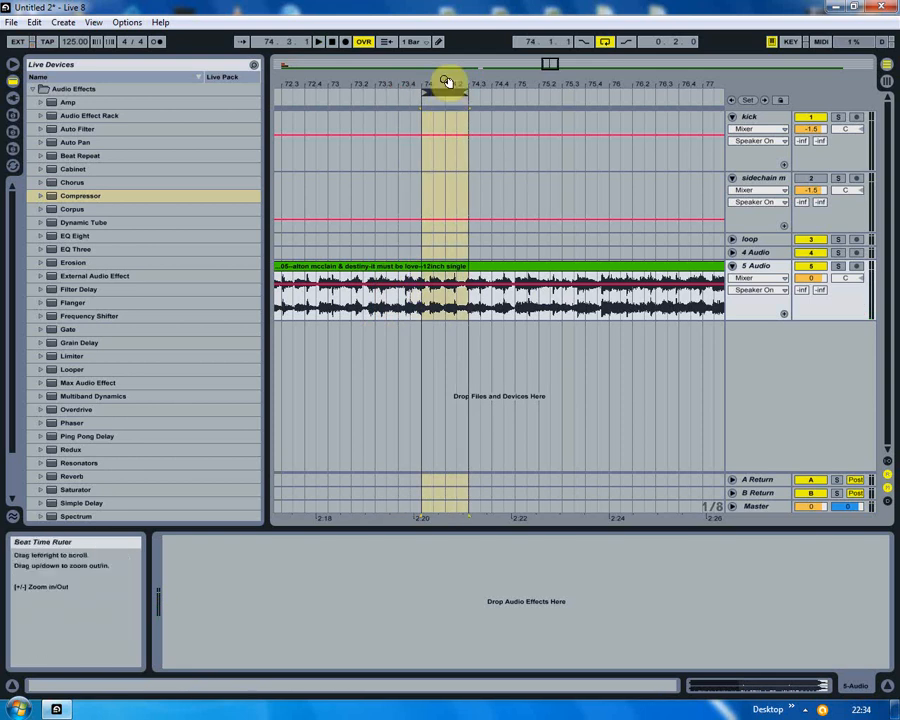
pyautogui.moveTo(443, 91); pyautogui.dragTo(466, 97)
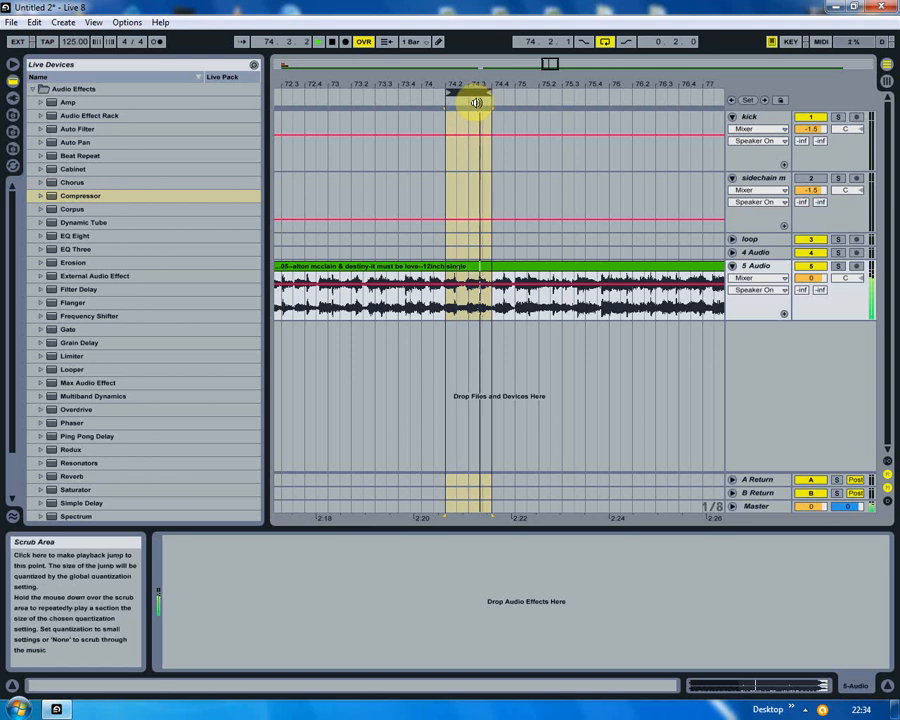
pyautogui.moveTo(467, 92); pyautogui.dragTo(633, 122)
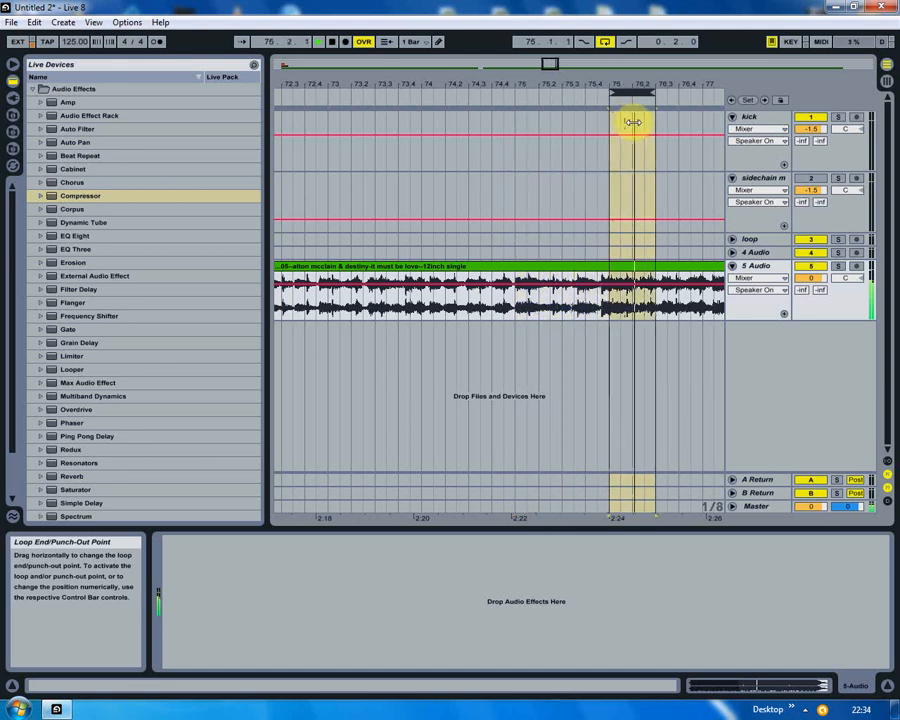
# Move the half-bar loop further along the song to 85.1.1 and audition the section.
pyautogui.moveTo(636, 78); pyautogui.dragTo(520, 99)
pyautogui.click(497, 245)
pyautogui.click(493, 294)
pyautogui.moveTo(511, 91); pyautogui.dragTo(600, 112)
pyautogui.press('space')
pyautogui.press('space')
pyautogui.press('space')
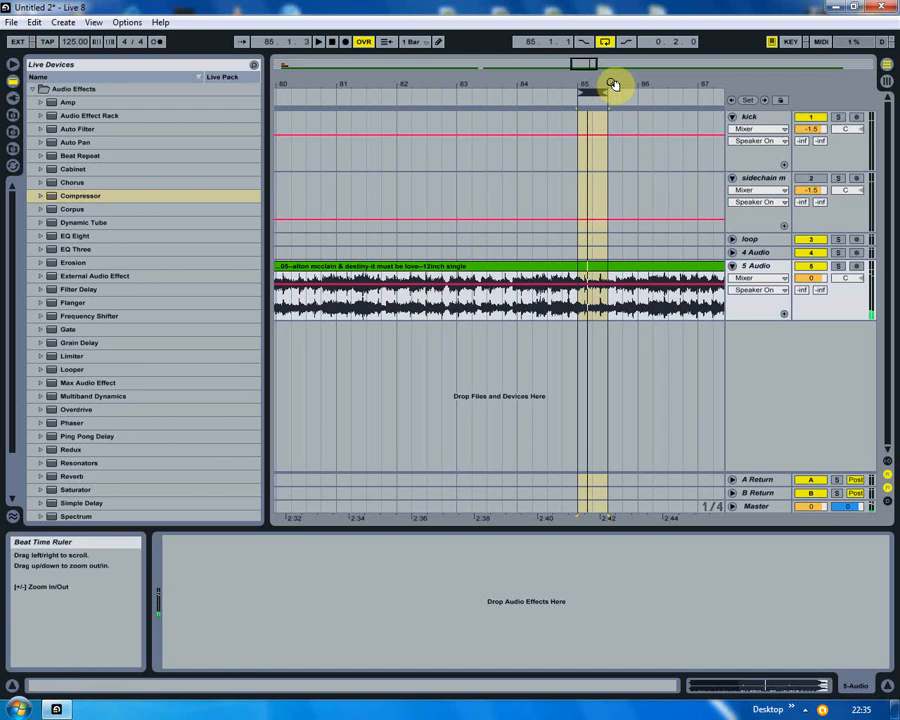
# Set the playback position to 85.1.1 and listen to the looped half bar from its start.
pyautogui.moveTo(600, 83); pyautogui.dragTo(398, 94)
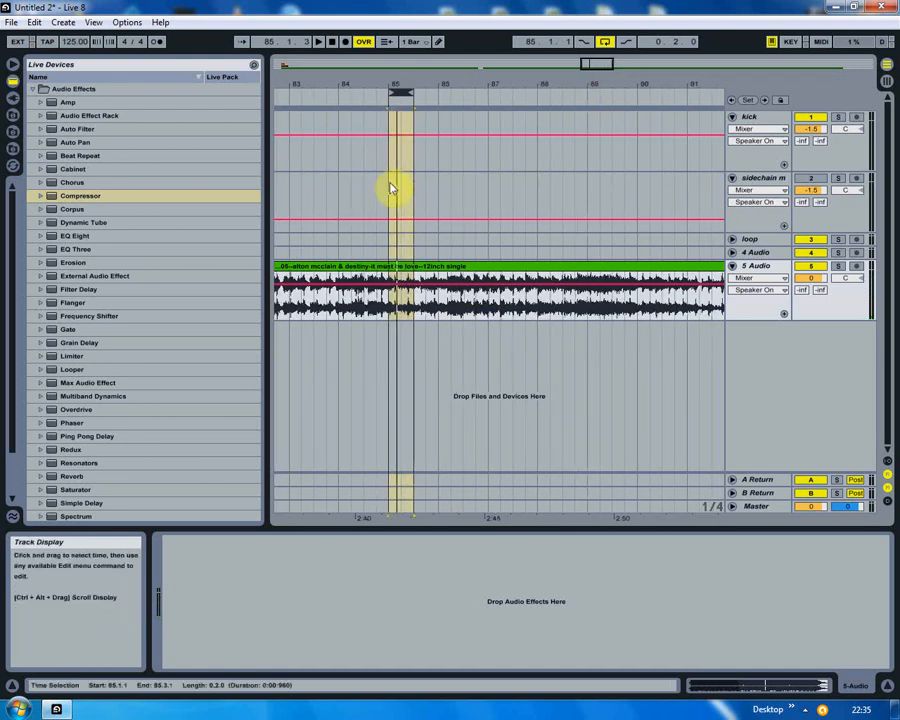
pyautogui.click(390, 186)
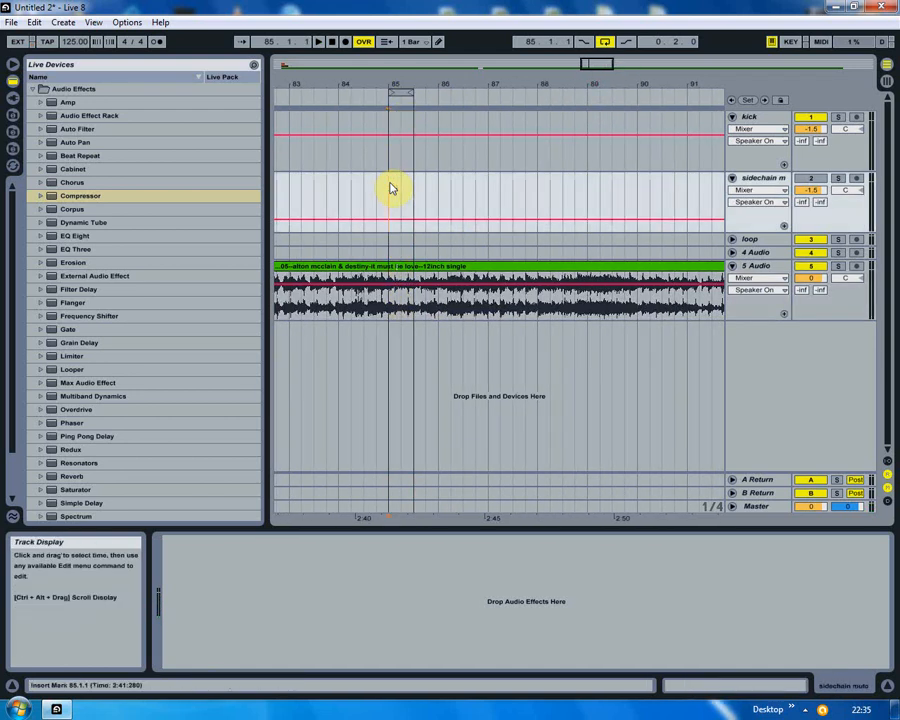
pyautogui.press('space')
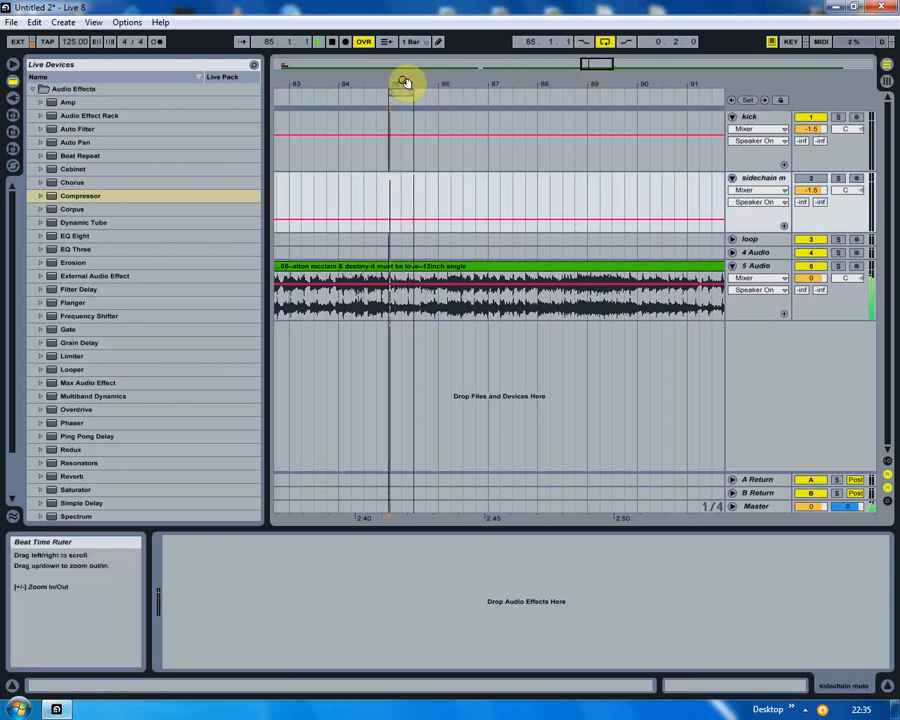
pyautogui.moveTo(400, 88); pyautogui.dragTo(447, 99)
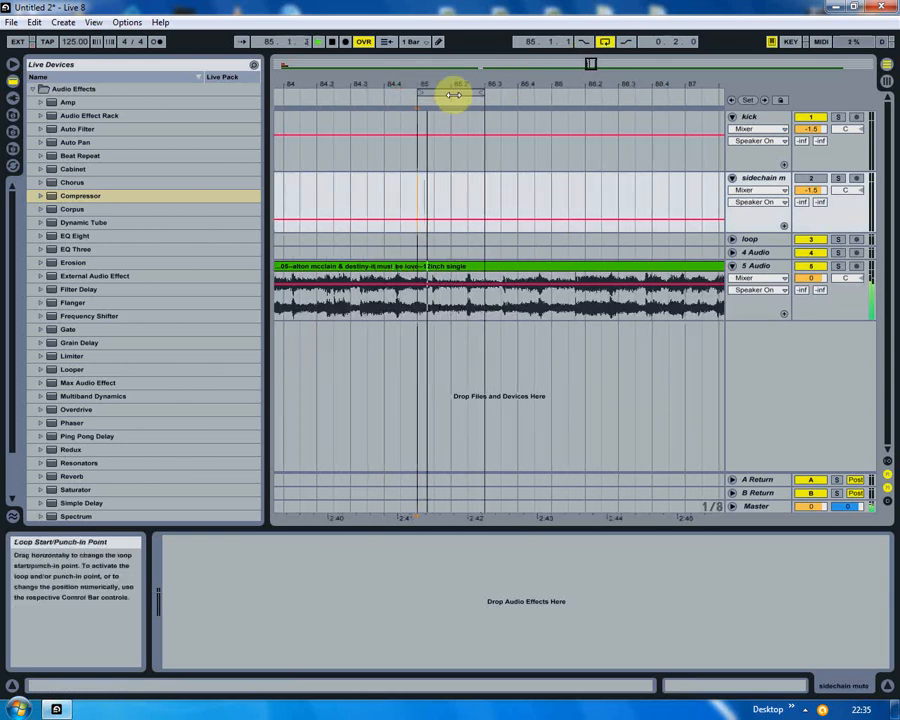
pyautogui.click(453, 94)
pyautogui.moveTo(450, 86); pyautogui.dragTo(481, 75)
# Copy the SH_Bass Drum 77 clip to 85.1.1 on both the kick and sidechain mute tracks.
pyautogui.moveTo(286, 121); pyautogui.dragTo(550, 80)
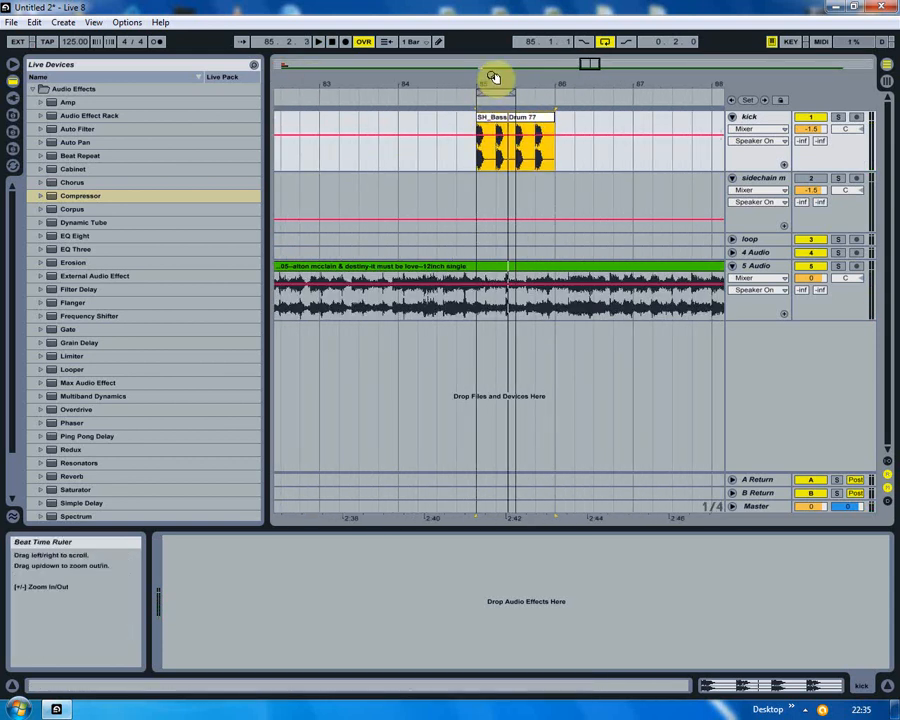
pyautogui.click(472, 228)
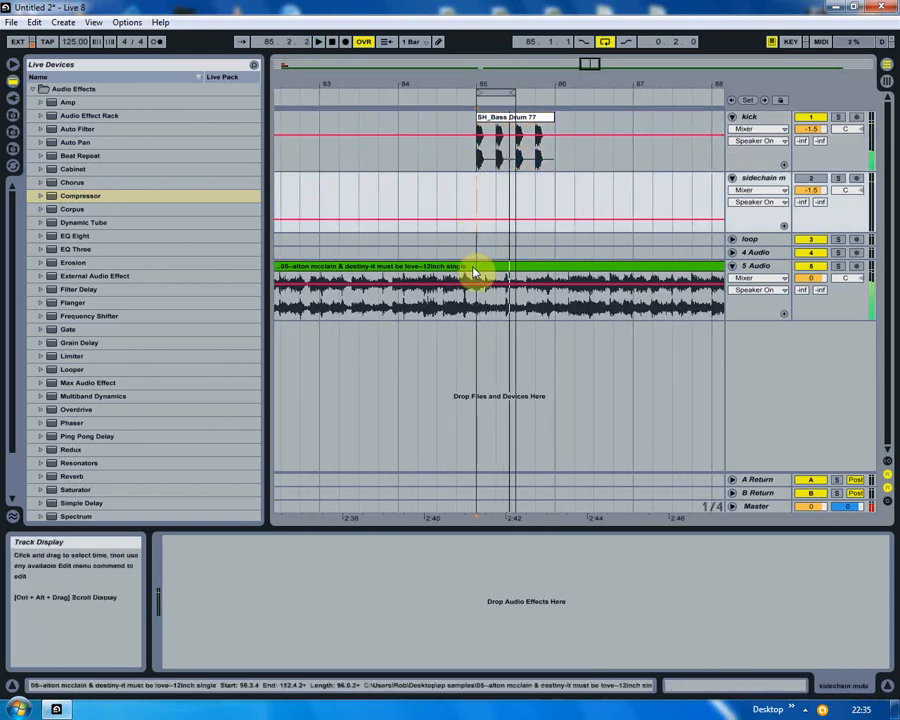
pyautogui.click(475, 270)
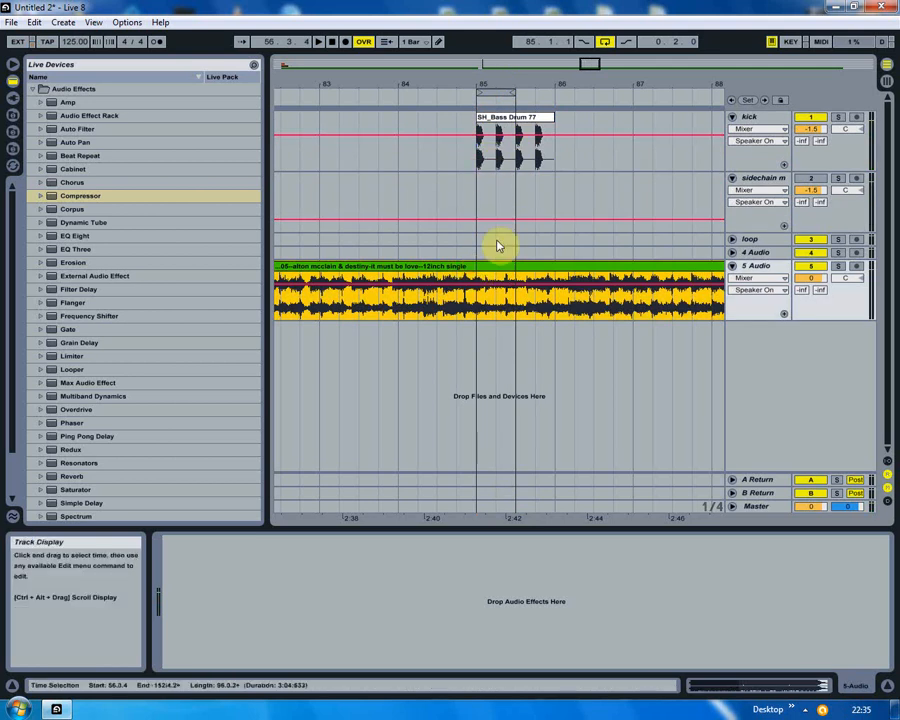
pyautogui.moveTo(486, 120); pyautogui.dragTo(500, 176)
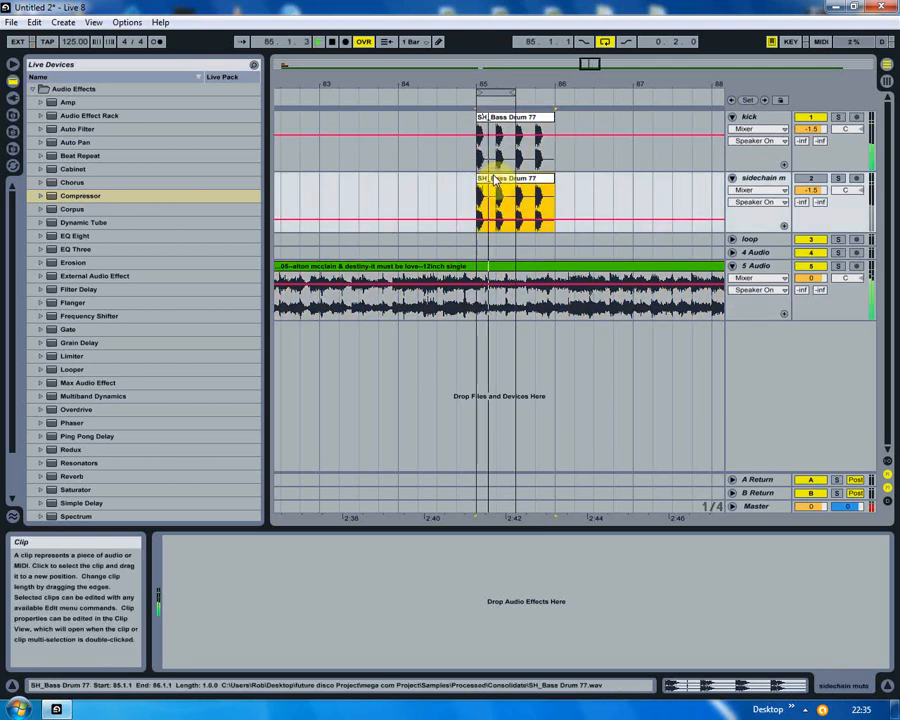
# Split the song clip at 85.1.1 and 85.3.1 and open the separated half bar in the sample editor.
pyautogui.moveTo(480, 275); pyautogui.dragTo(503, 272)
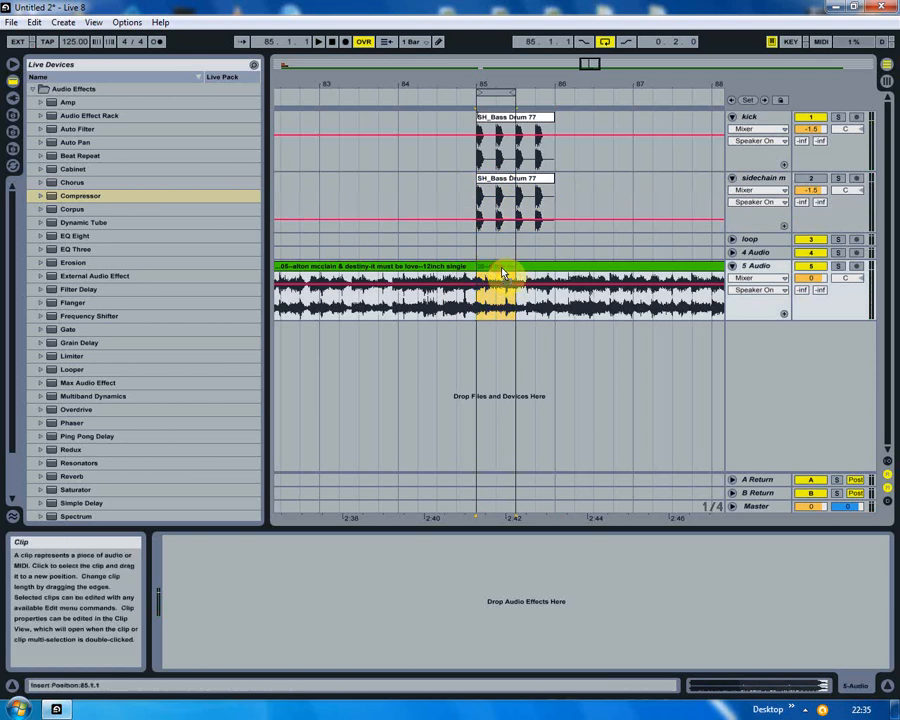
pyautogui.hotkey('ctrl', 'e')
pyautogui.doubleClick(497, 269)
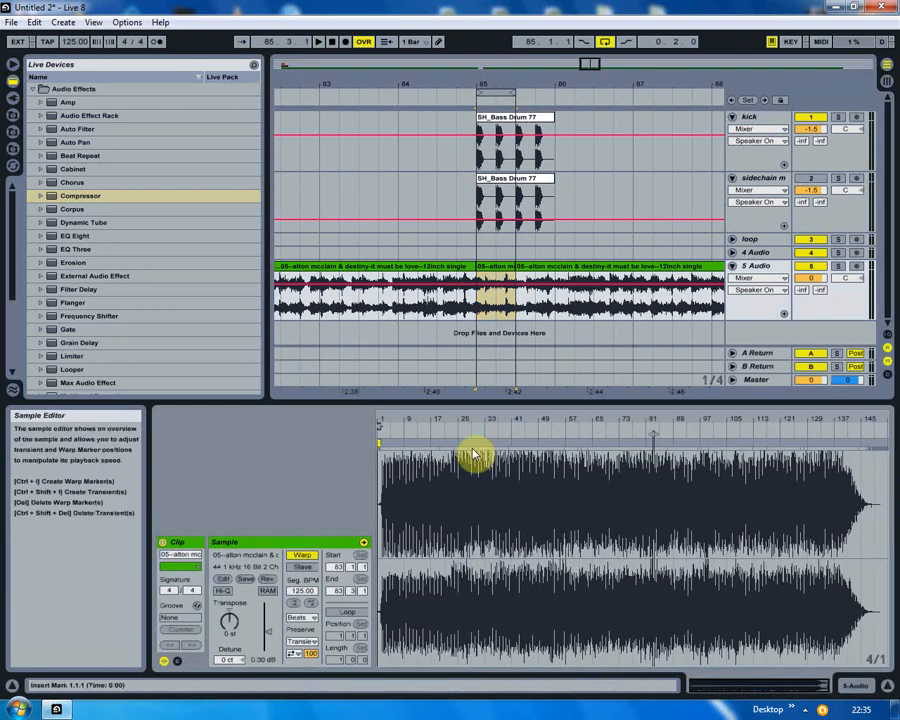
pyautogui.moveTo(652, 421); pyautogui.dragTo(650, 540)
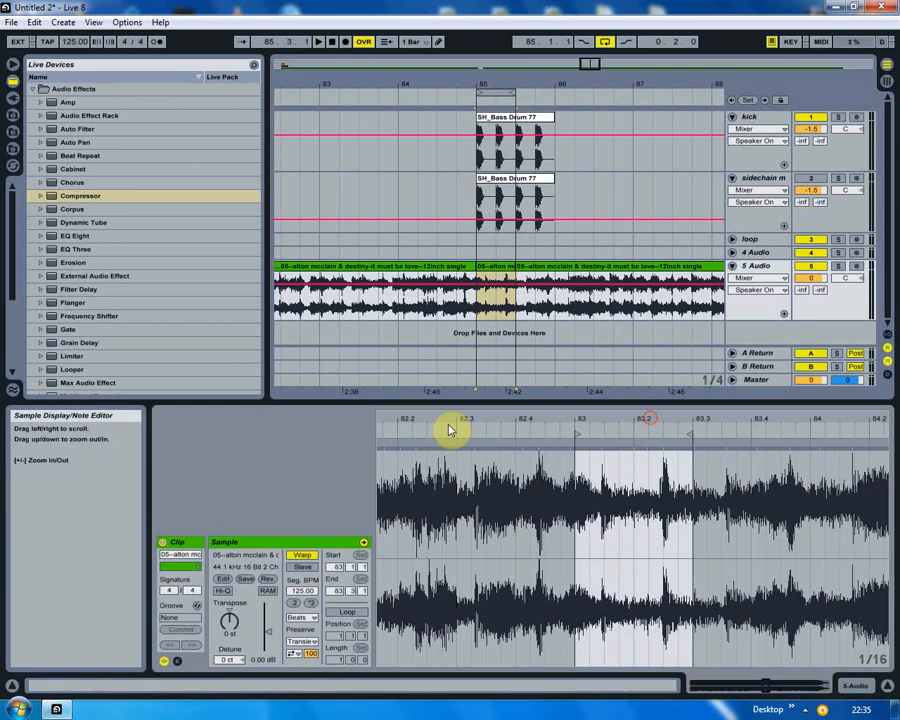
# Add warp markers at 83.1.1 and 83.2.3 in the half-bar clip and move its start to 83.1.3, checking playback.
pyautogui.click(571, 443)
pyautogui.press('space')
pyautogui.moveTo(571, 443); pyautogui.dragTo(602, 446)
pyautogui.moveTo(667, 446); pyautogui.dragTo(663, 446)
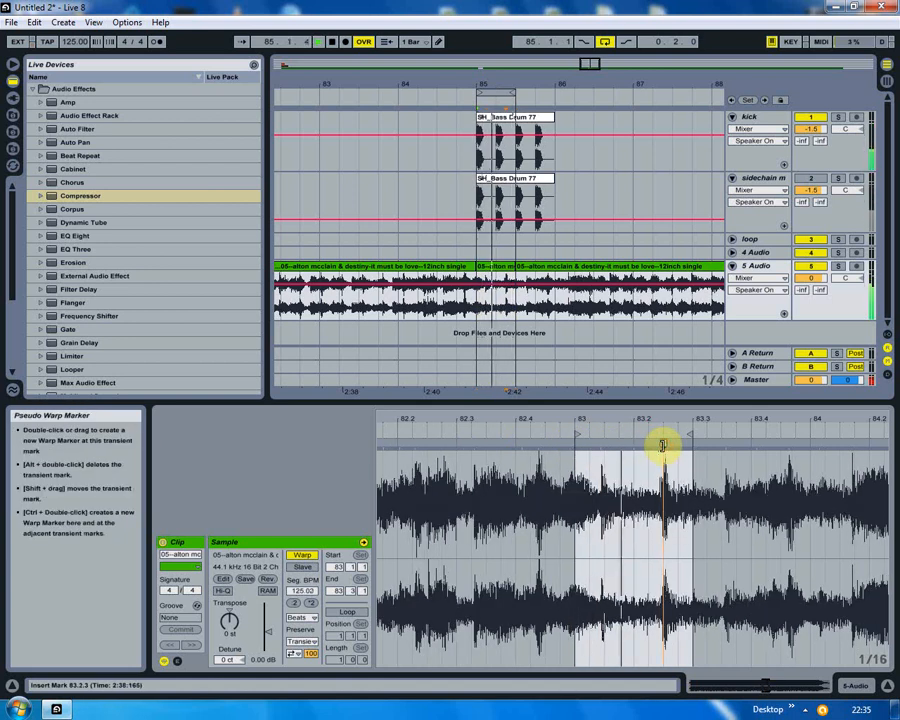
pyautogui.press('space')
pyautogui.click(572, 444)
pyautogui.moveTo(572, 444); pyautogui.dragTo(576, 443)
pyautogui.press('space')
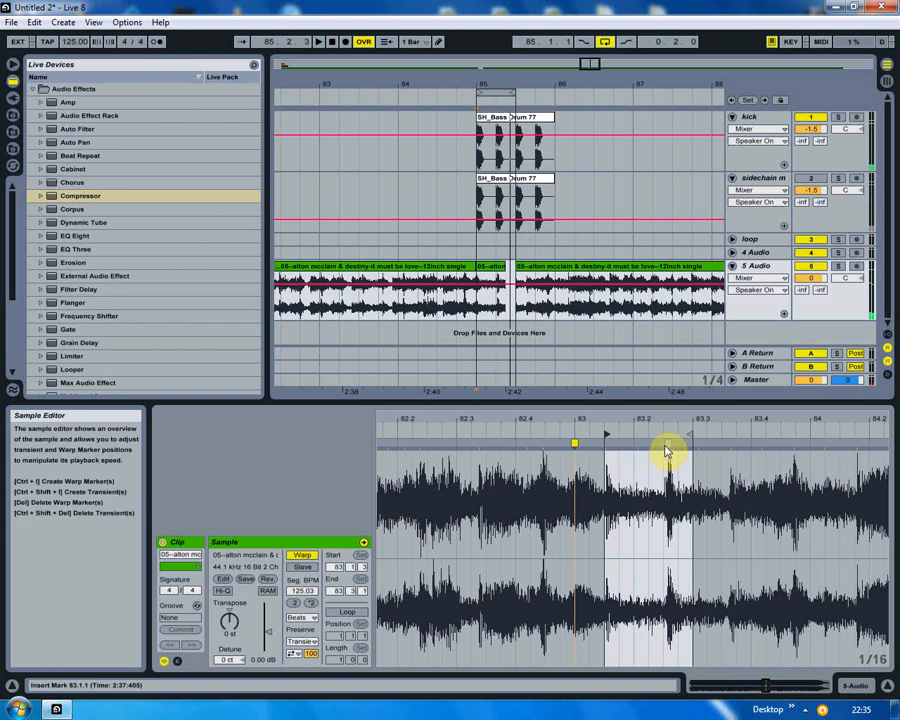
pyautogui.doubleClick(661, 444)
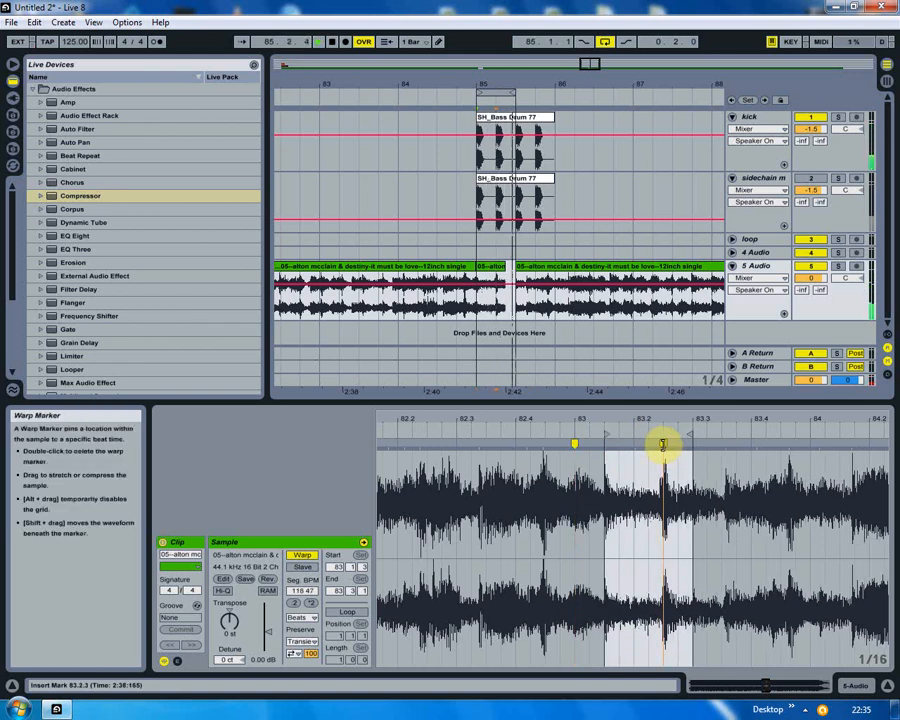
# Extend the separated song clip to 86.1.1 and lengthen the arrangement loop to one bar.
pyautogui.moveTo(508, 263); pyautogui.dragTo(549, 268)
pyautogui.moveTo(511, 92); pyautogui.dragTo(549, 95)
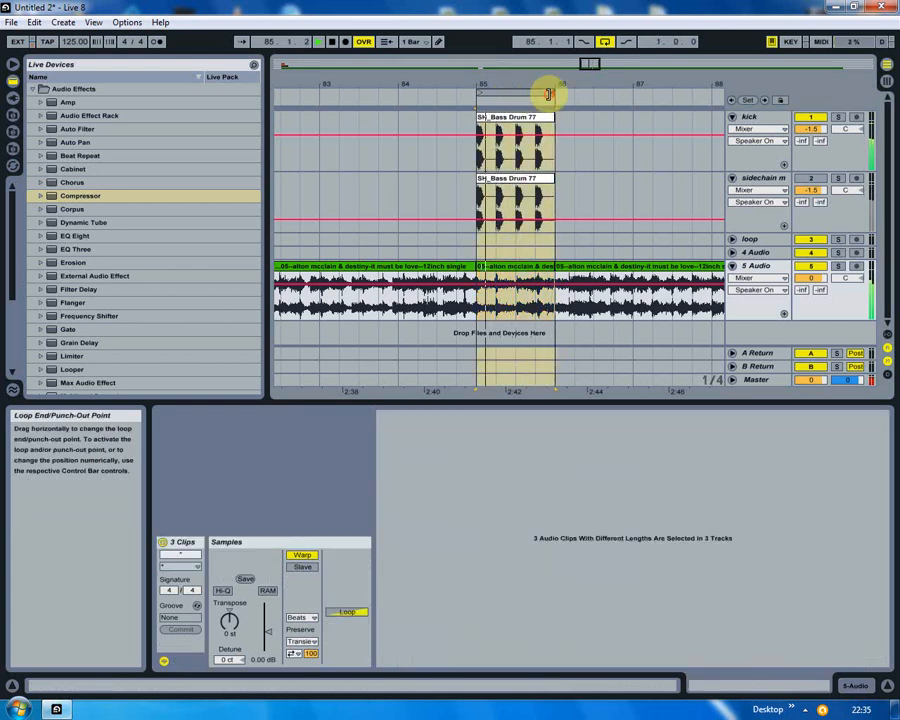
pyautogui.moveTo(484, 84); pyautogui.dragTo(482, 102)
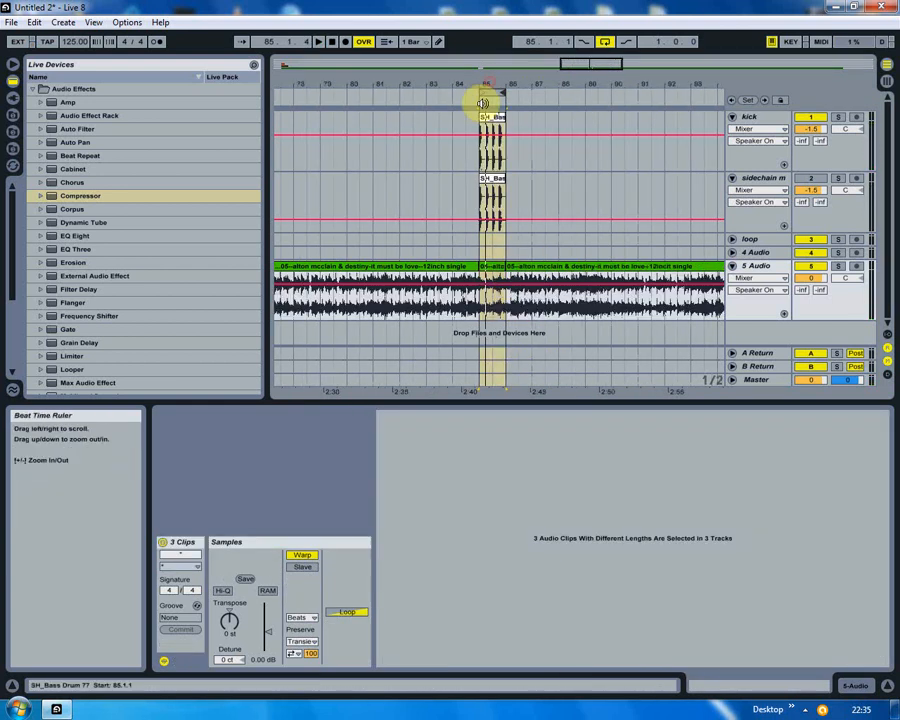
# Audition half-bar loops in the song at 89.3.1 and 90.2.3.
pyautogui.click(519, 255)
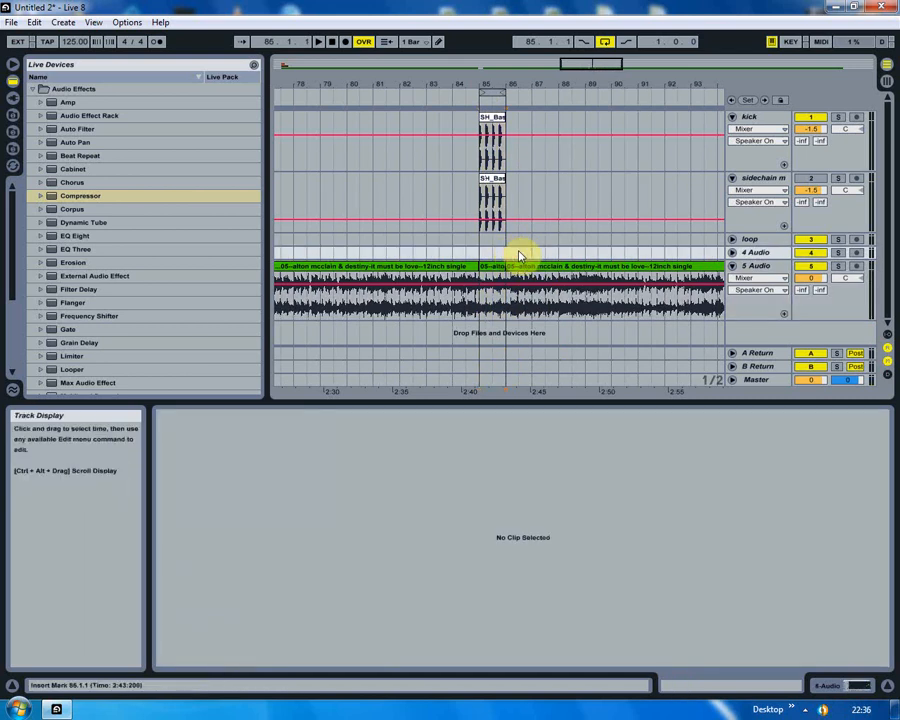
pyautogui.moveTo(492, 91); pyautogui.dragTo(416, 86)
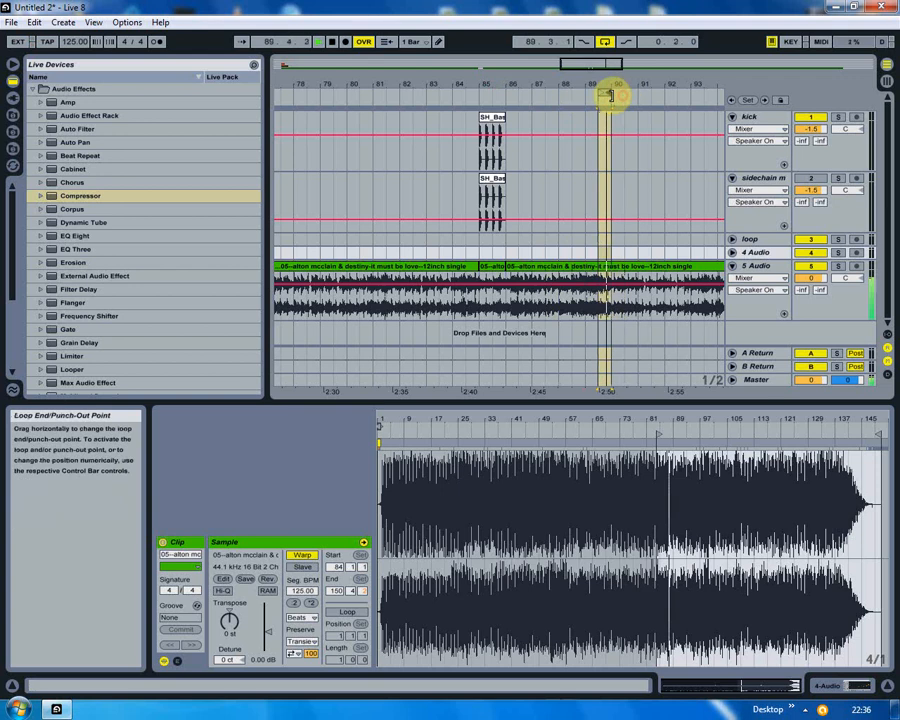
pyautogui.click(603, 176)
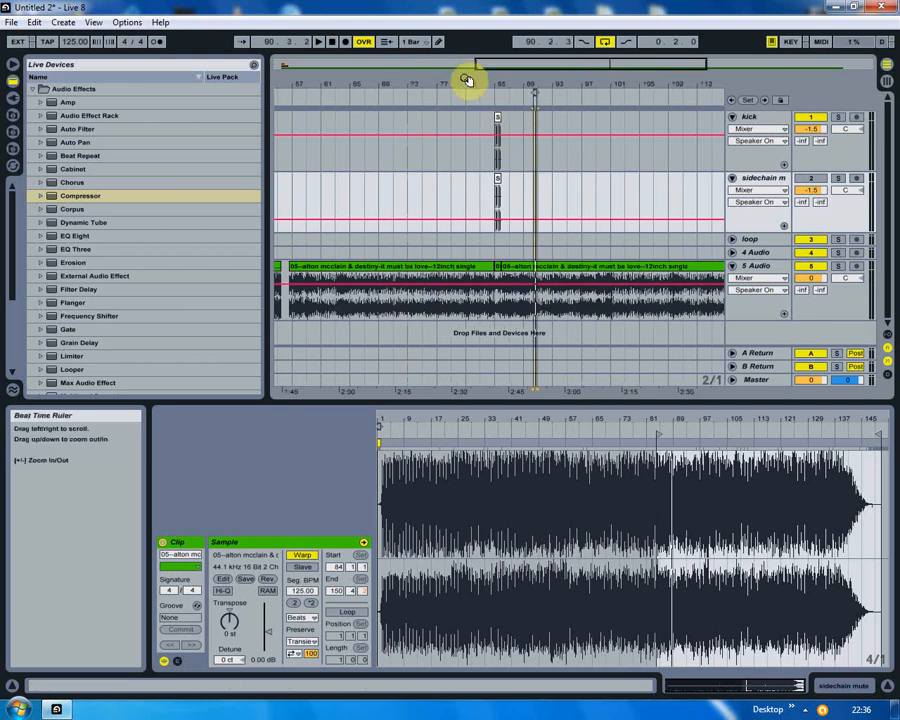
pyautogui.moveTo(467, 80); pyautogui.dragTo(500, 90)
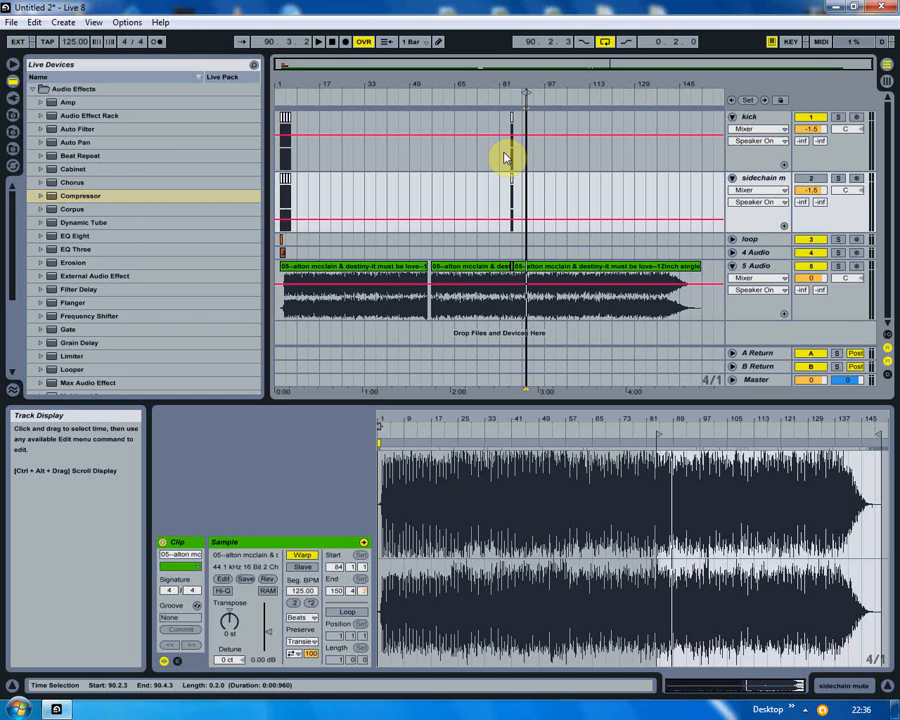
# Delete the song clips, the 5 Audio track and the copied kick clips at bar 85.
pyautogui.moveTo(707, 267); pyautogui.dragTo(281, 277)
pyautogui.press('Delete')
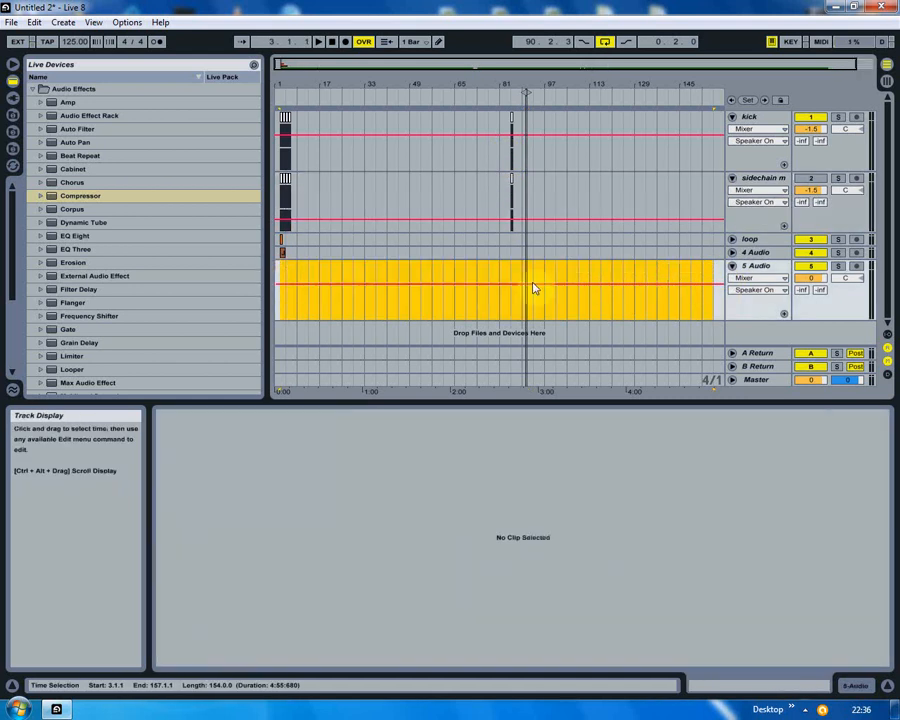
pyautogui.rightClick(781, 270)
pyautogui.click(712, 305)
pyautogui.moveTo(488, 201); pyautogui.dragTo(548, 118)
# Loop the arrangement over the disco sample clip from 3.1.1 to 4.1.1 and play it.
pyautogui.moveTo(294, 80); pyautogui.dragTo(364, 77)
pyautogui.click(332, 178)
pyautogui.rightClick(336, 235)
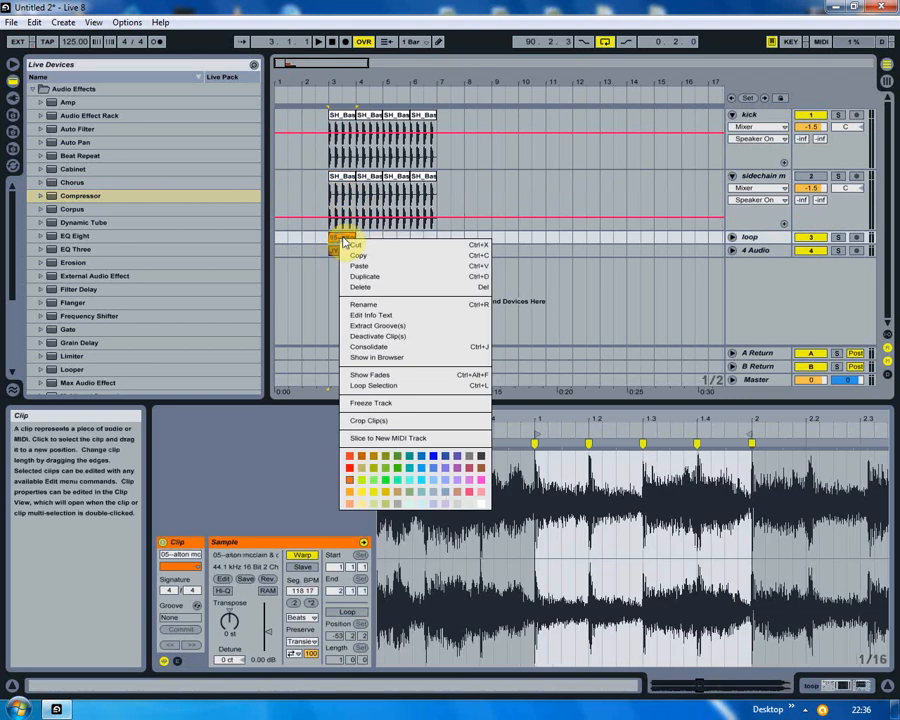
pyautogui.click(370, 374)
pyautogui.rightClick(341, 239)
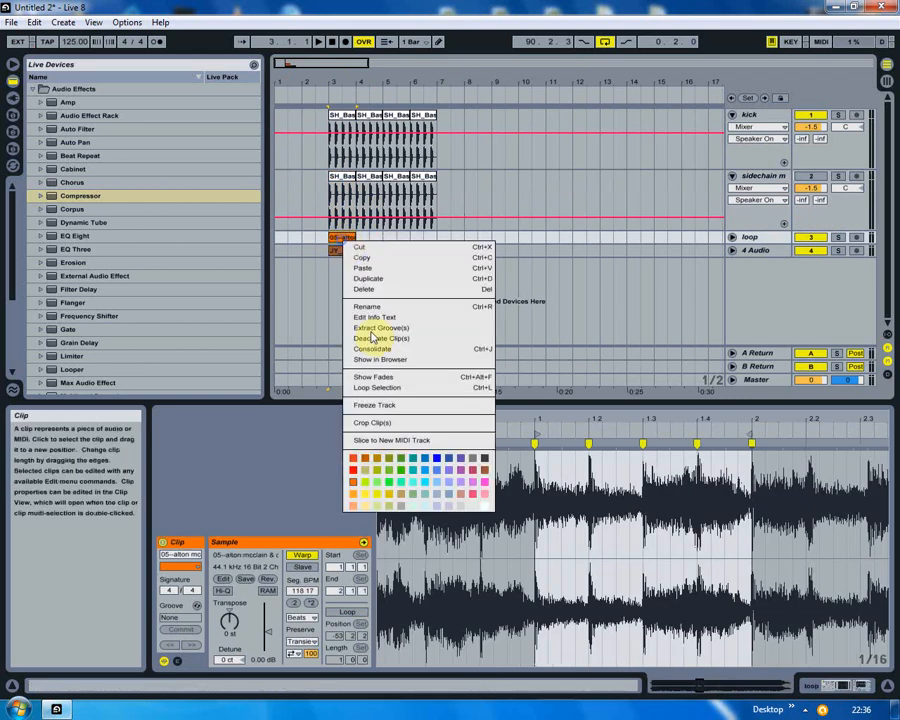
pyautogui.click(370, 386)
pyautogui.press('space')
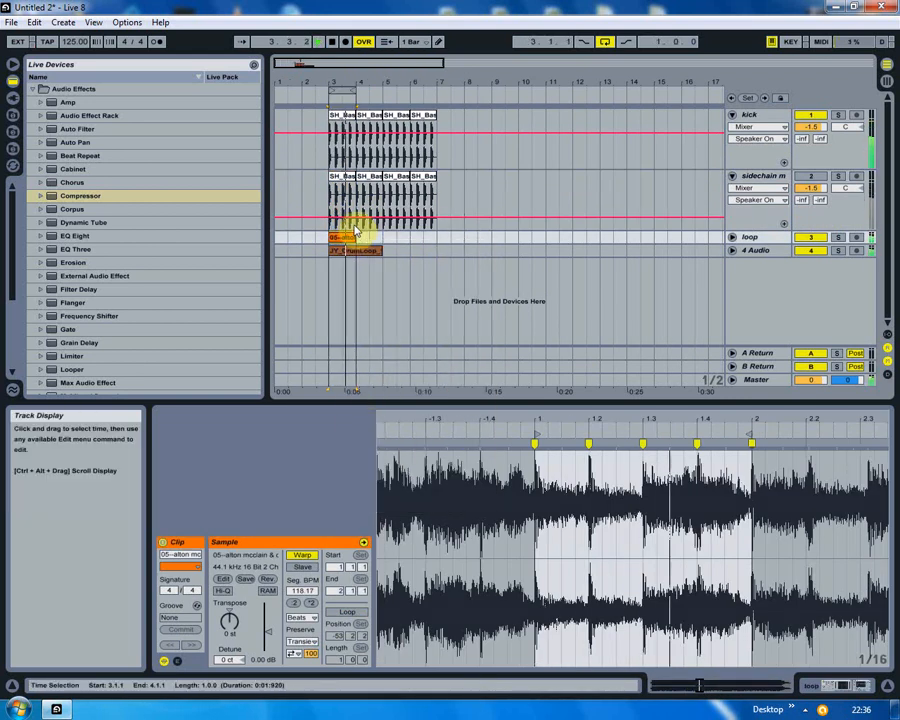
# Fold the sidechain mute track and color its four kick clips light blue.
pyautogui.click(732, 176)
pyautogui.moveTo(437, 177); pyautogui.dragTo(319, 177)
pyautogui.rightClick(342, 178)
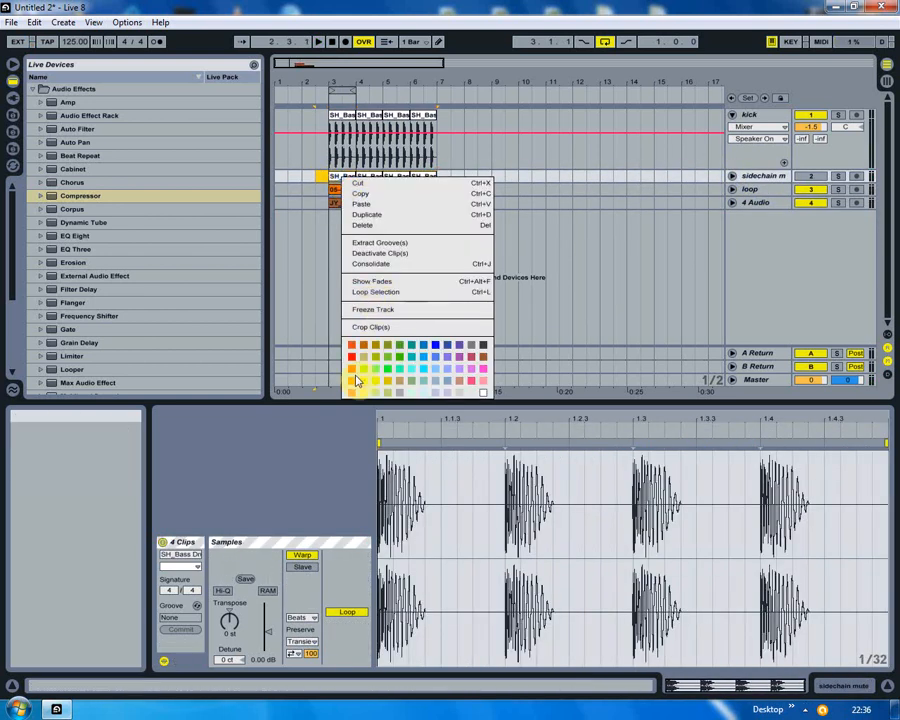
pyautogui.click(427, 380)
# Consolidate the four kick clips on the sidechain mute track into one clip and rename it sidechainmute.
pyautogui.moveTo(320, 176); pyautogui.dragTo(440, 180)
pyautogui.rightClick(440, 180)
pyautogui.click(462, 264)
pyautogui.rightClick(390, 178)
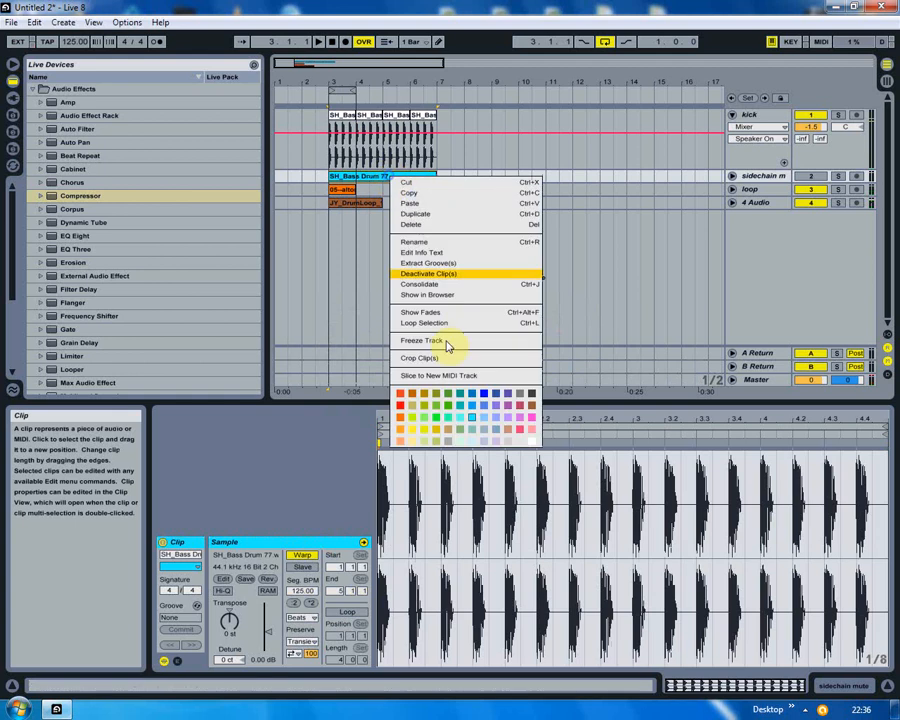
pyautogui.click(421, 242)
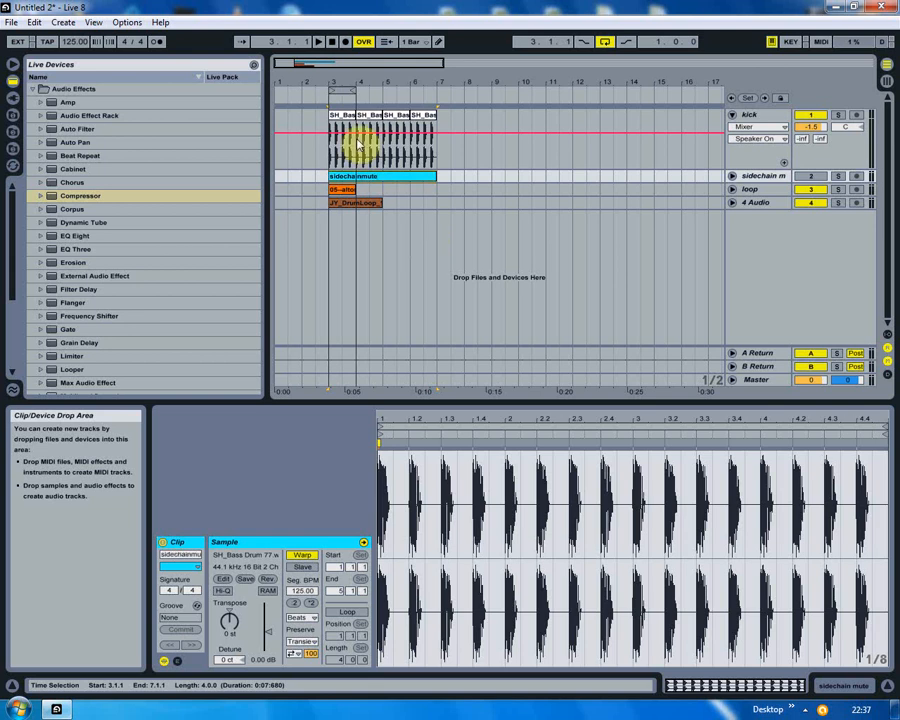
# Solo the drum loop on 4 Audio to hear it alone, and return the insert mark to 3.1.1 on the loop track.
pyautogui.click(326, 124)
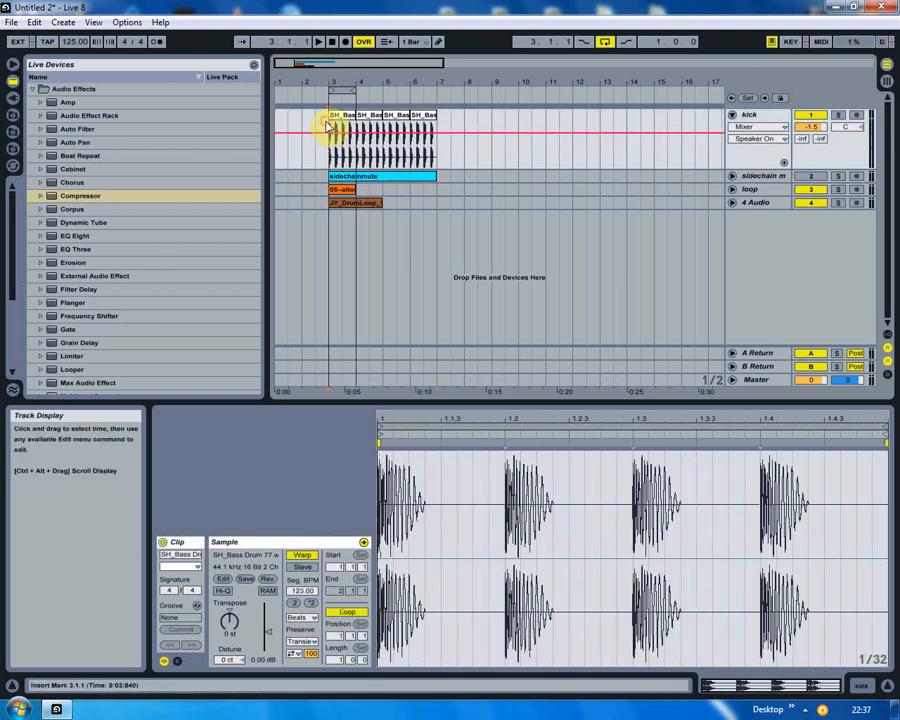
pyautogui.click(340, 191)
pyautogui.click(347, 204)
pyautogui.click(838, 203)
pyautogui.press('space')
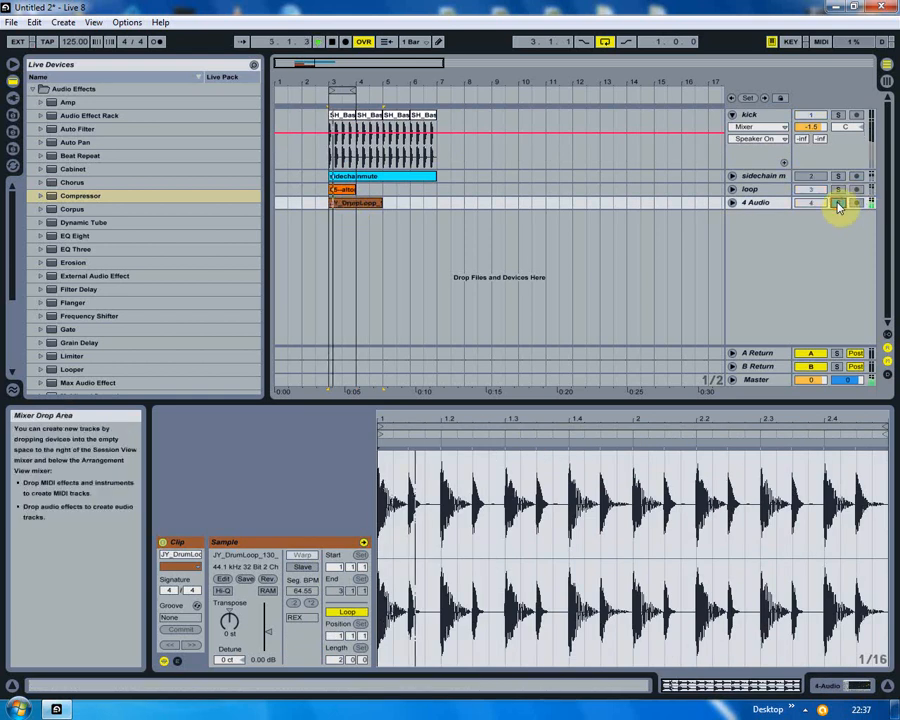
pyautogui.click(325, 192)
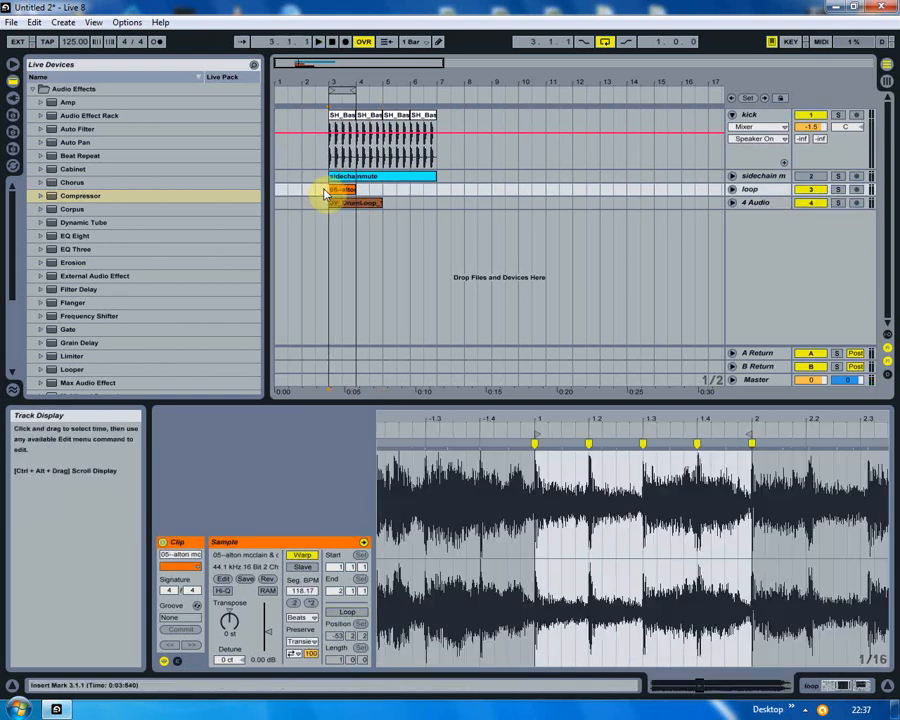